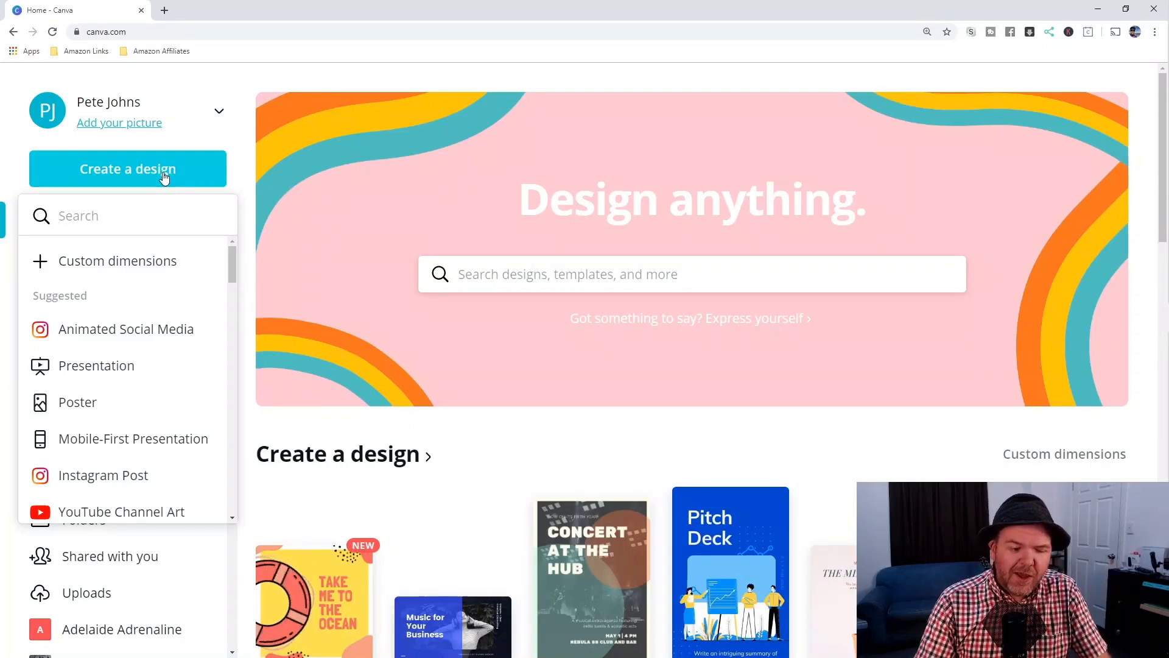
# - Create a blank custom-size design of 3000 by 3000 pixels
pyautogui.write('cover')
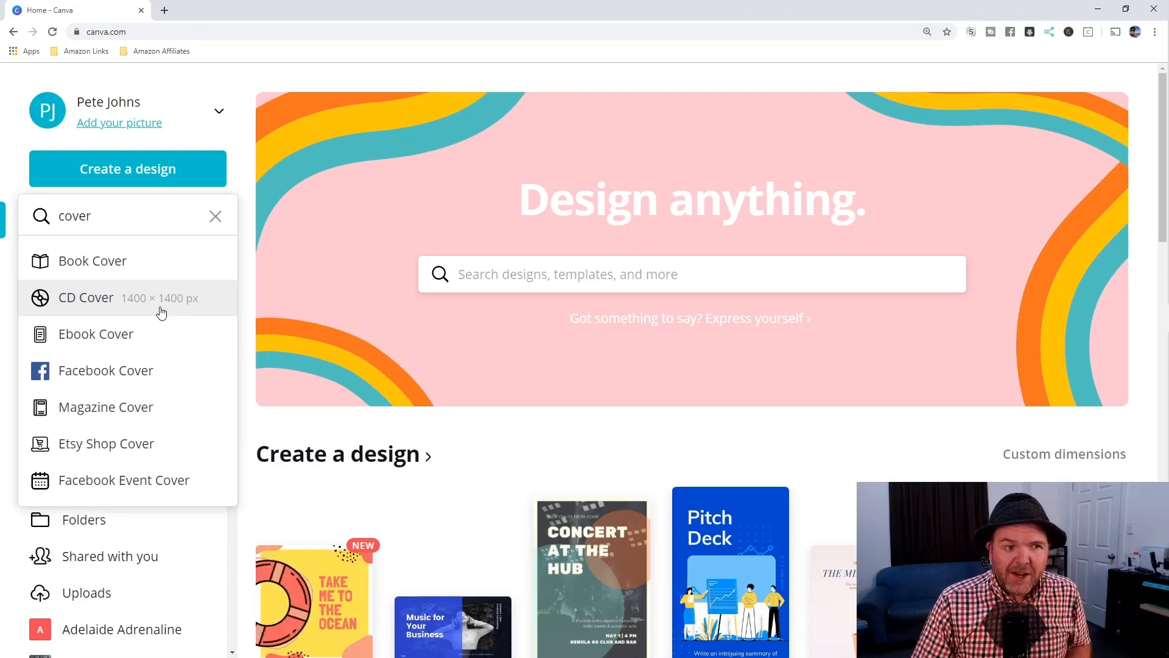
pyautogui.click(217, 216)
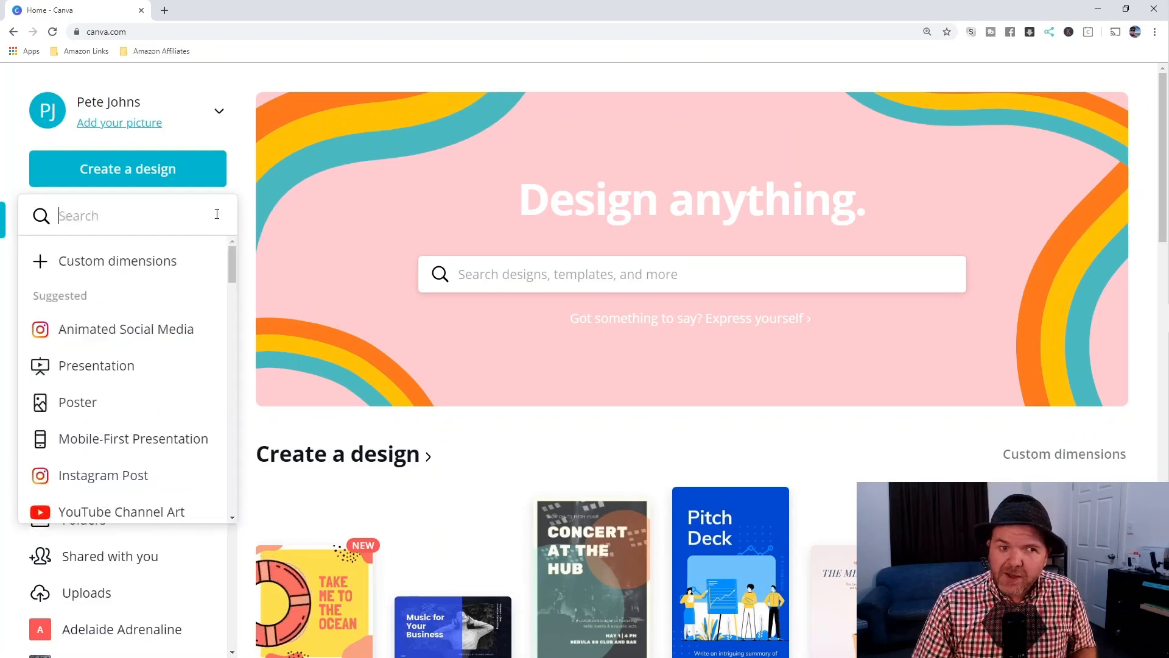
pyautogui.click(100, 263)
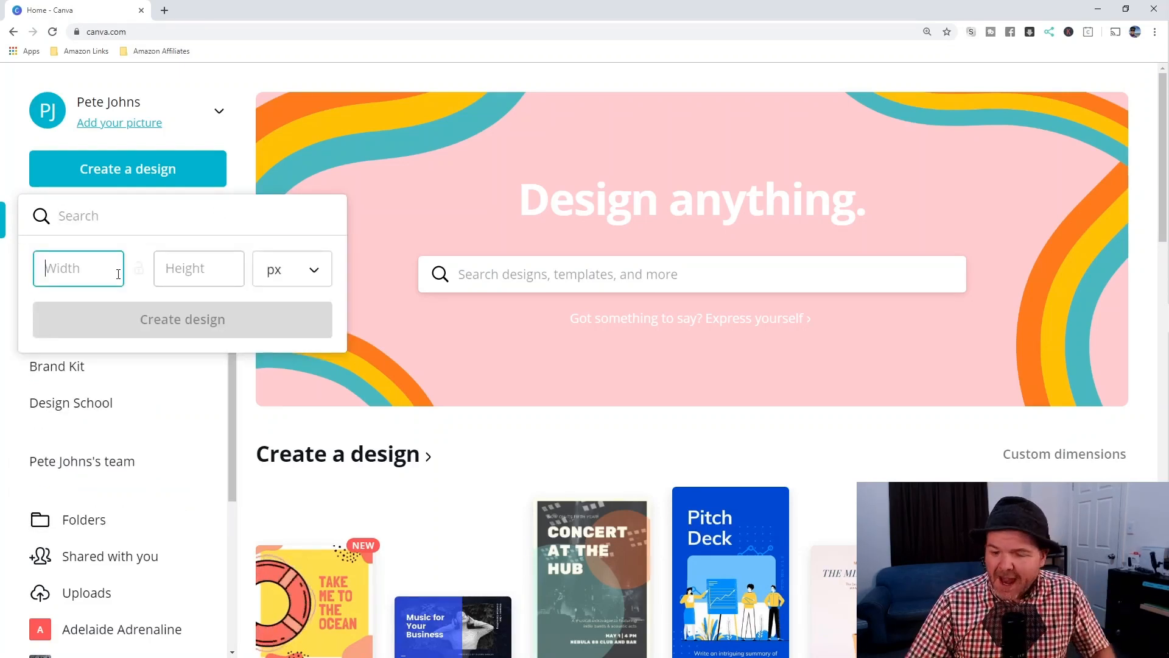
pyautogui.write('3000')
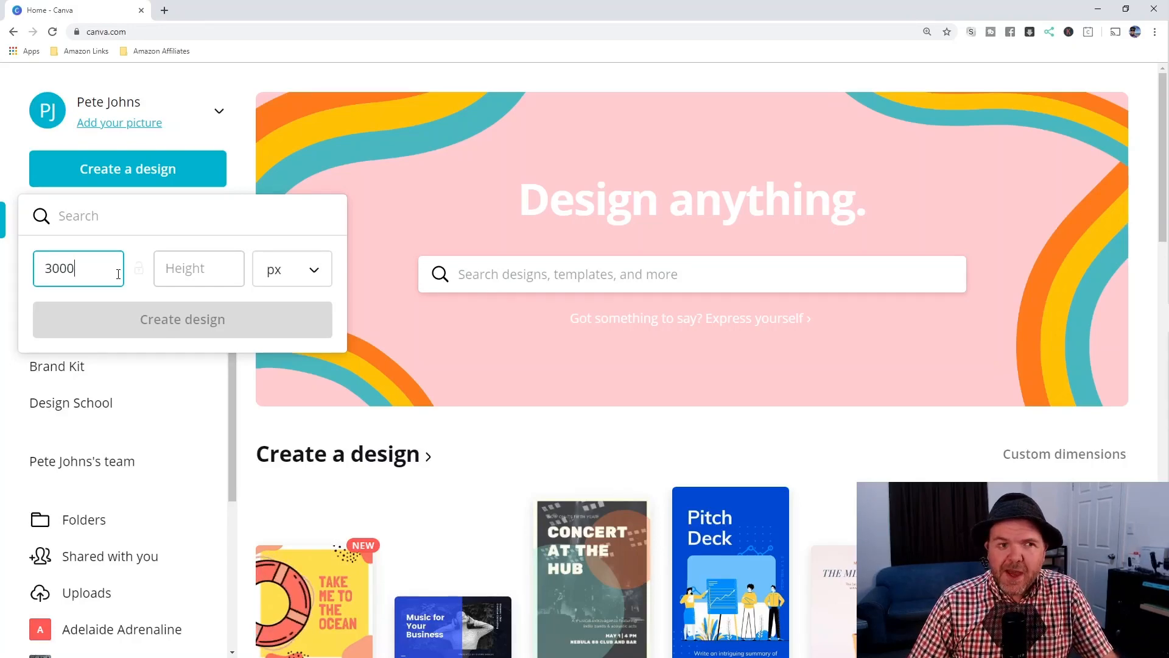
pyautogui.press('Tab')
pyautogui.write('3000')
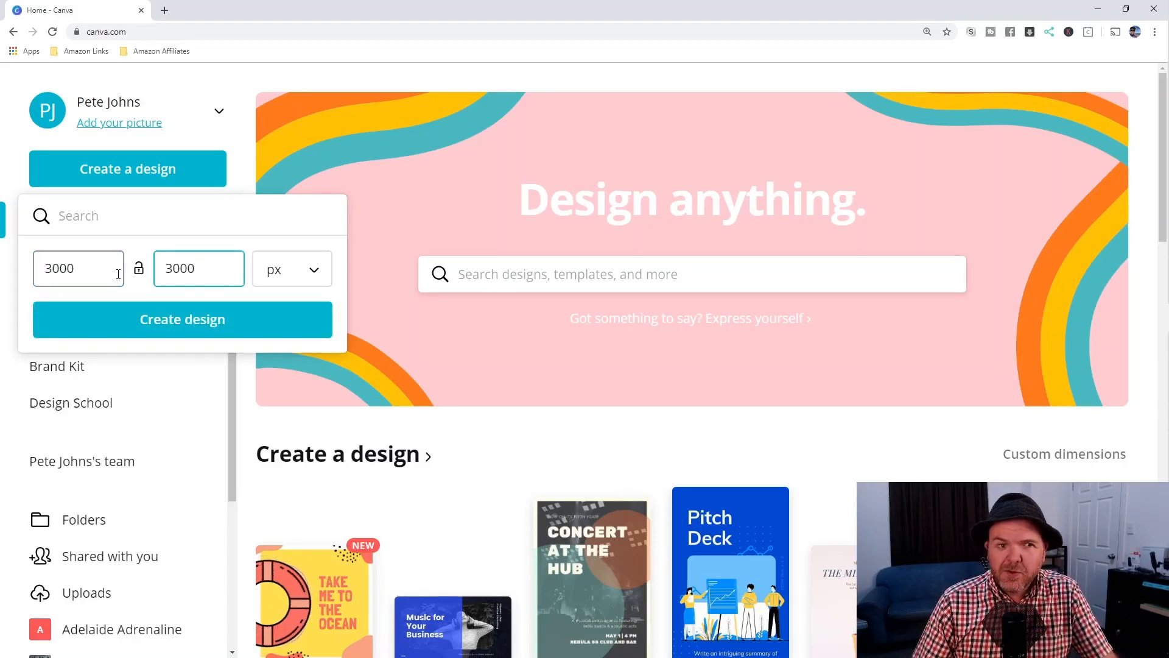
pyautogui.click(250, 325)
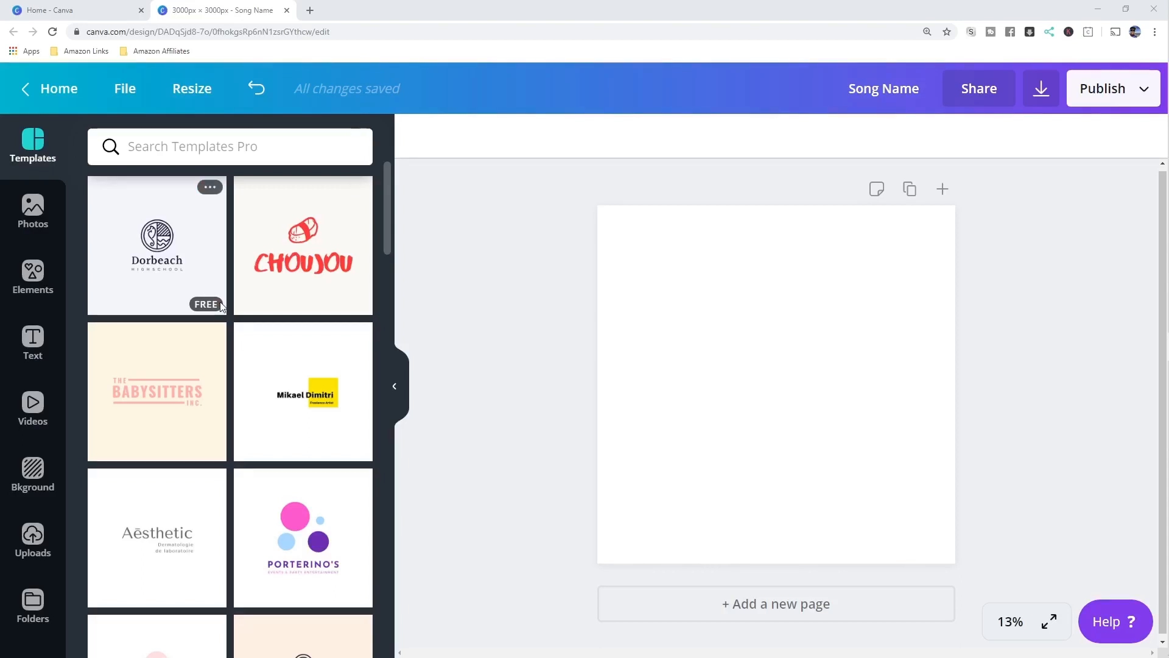
# - Search templates for 'cd cover' and apply the IT IS SNOWING minimalist template
pyautogui.scroll(-3, 235, 311)
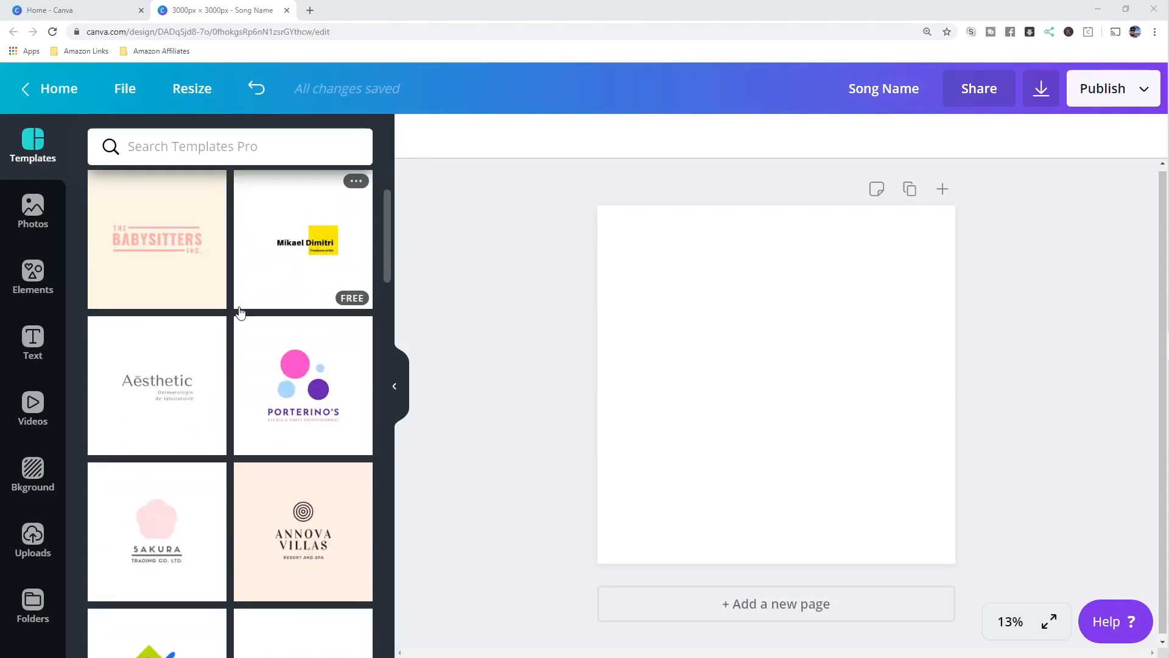
pyautogui.scroll(3, 235, 313)
pyautogui.click(196, 155)
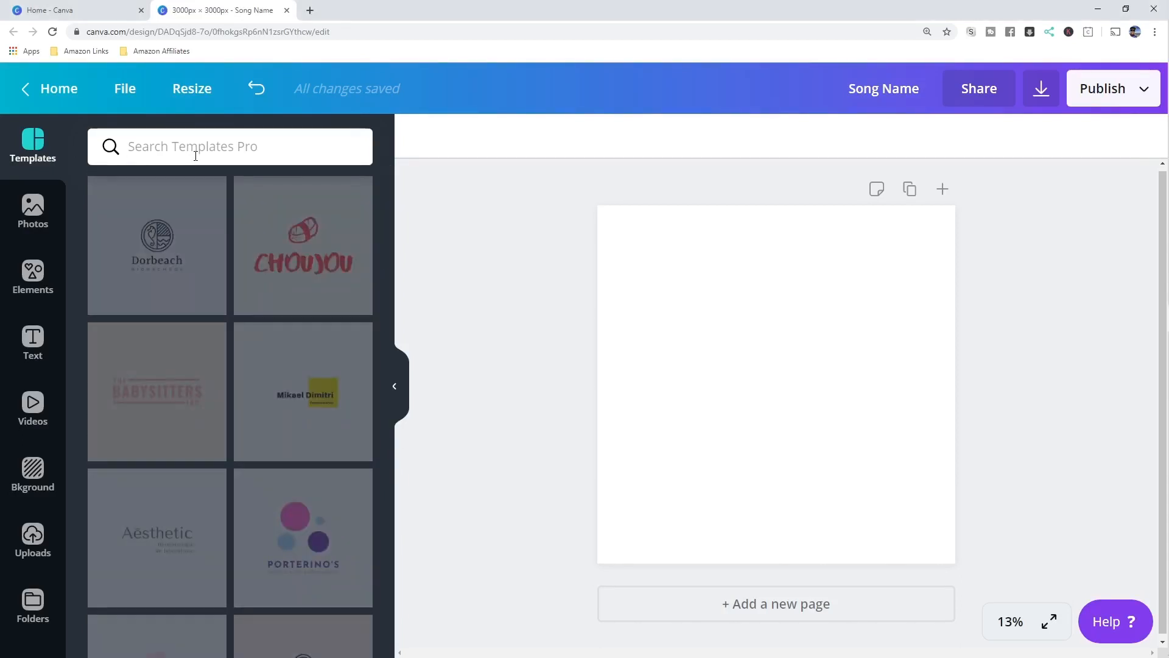
pyautogui.write('cd ')
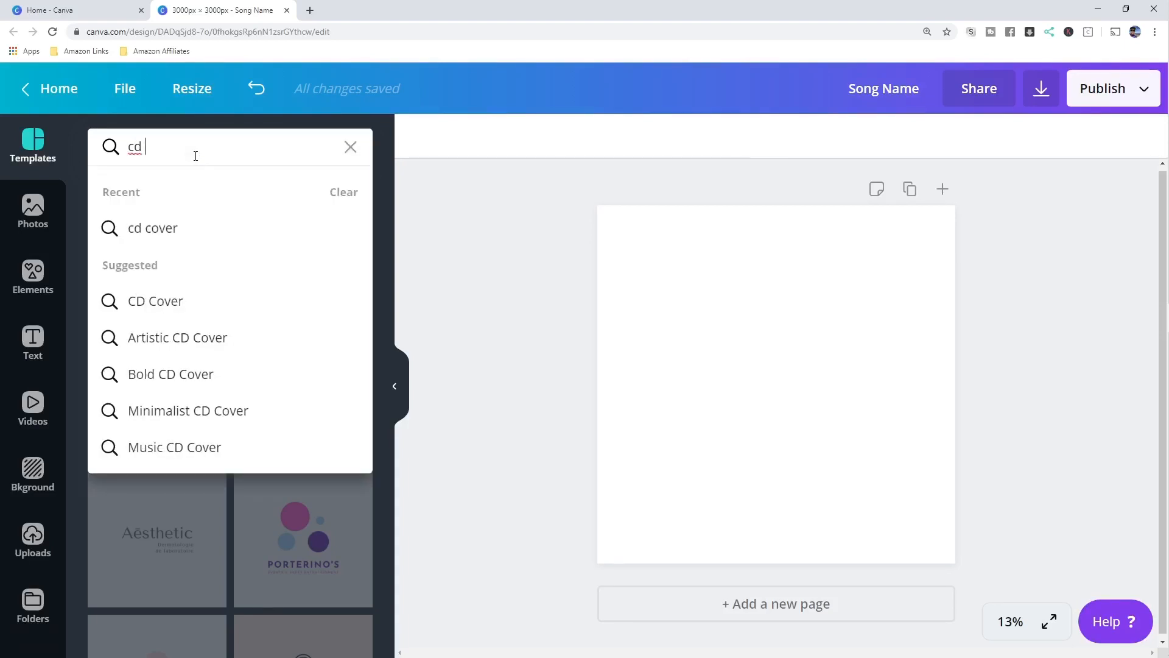
pyautogui.write('cover')
pyautogui.press('Return')
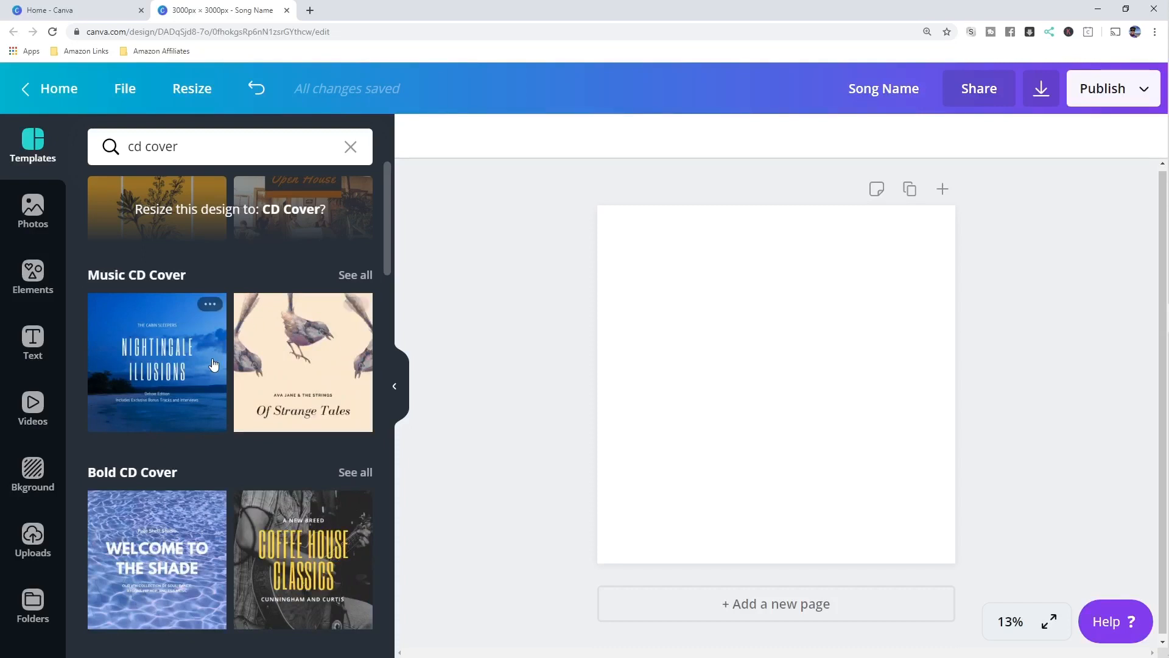
pyautogui.scroll(-6, 216, 362)
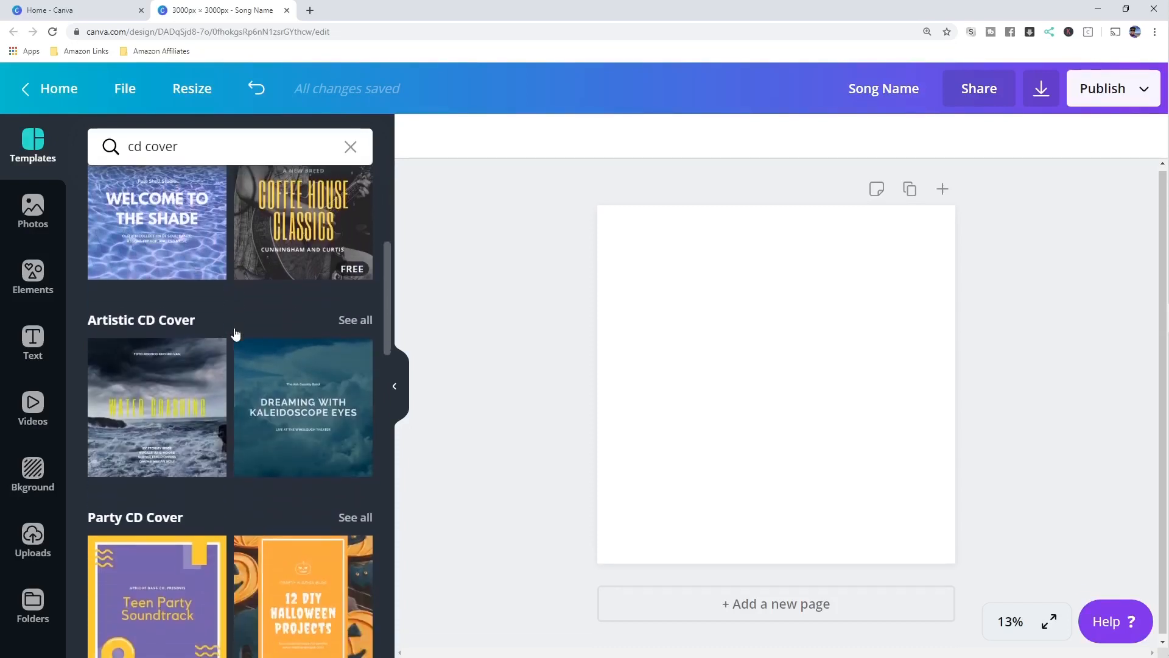
pyautogui.scroll(-4, 235, 333)
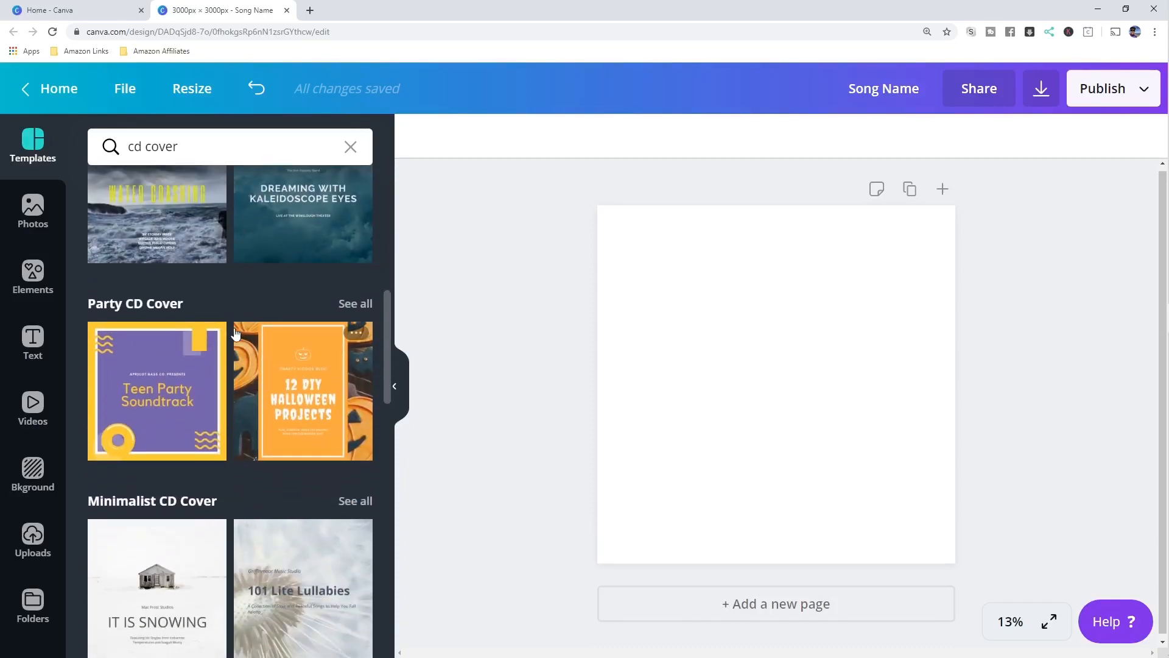
pyautogui.scroll(-4, 235, 333)
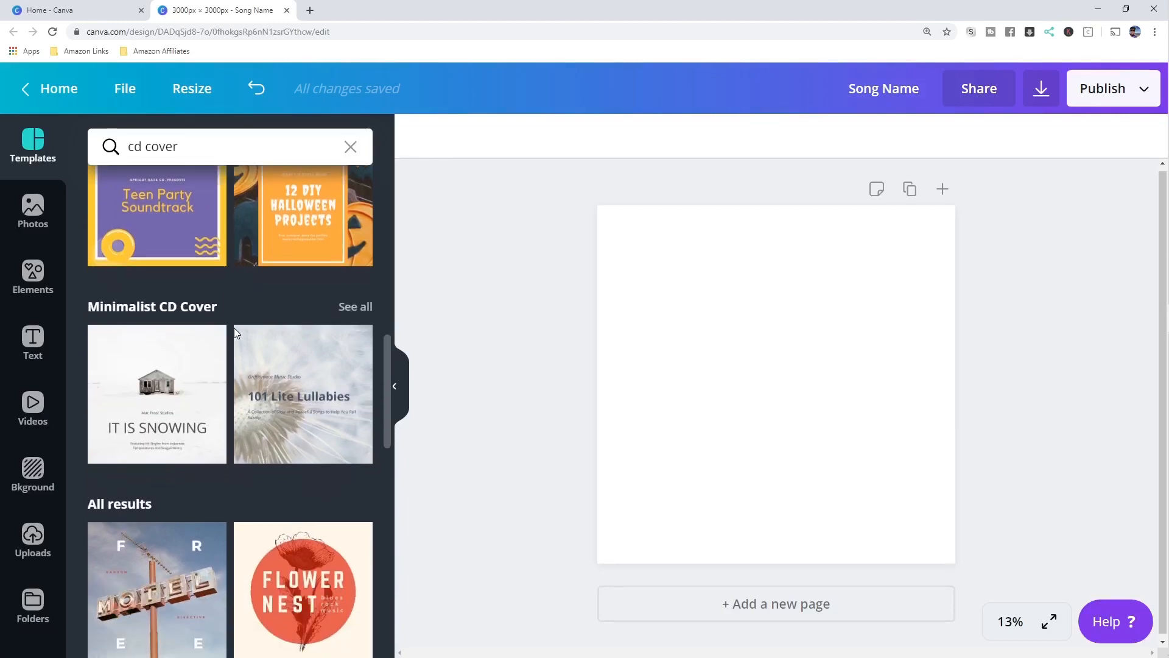
pyautogui.scroll(-2, 234, 328)
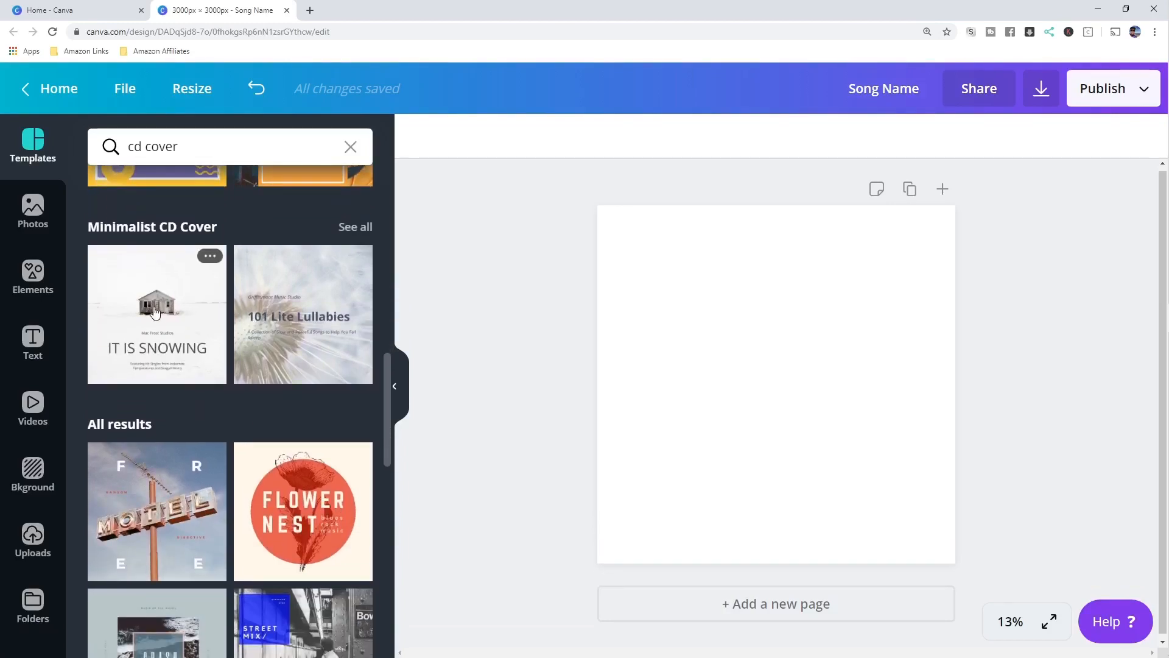
pyautogui.click(169, 329)
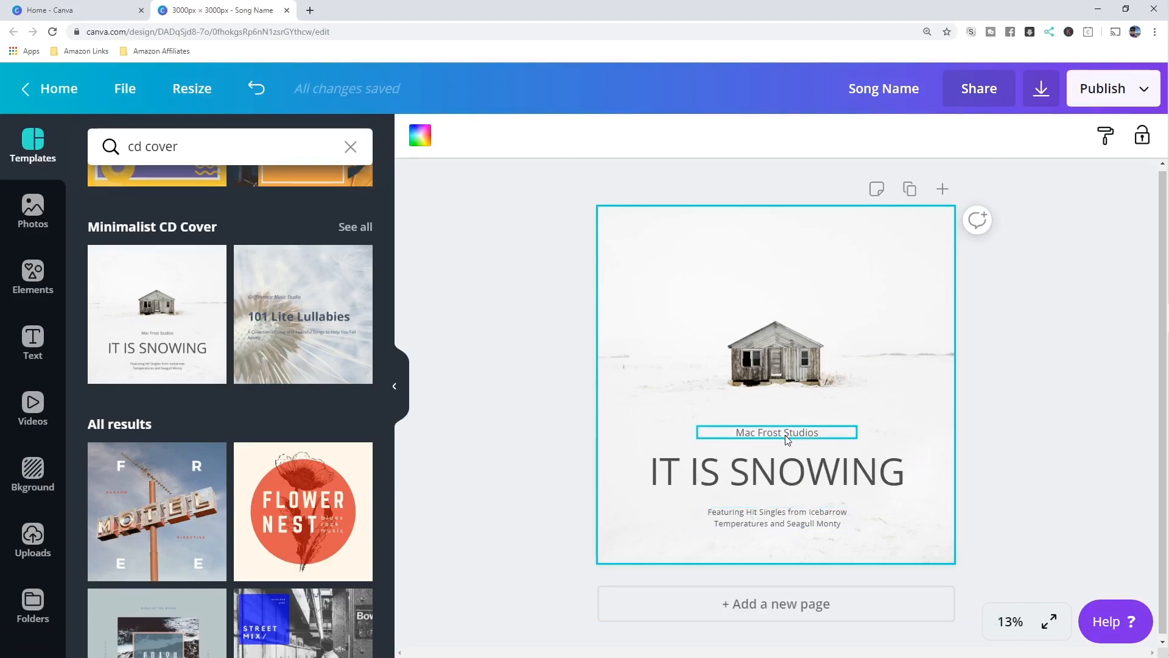
# - Delete the template's background photo and studio name text
pyautogui.click(810, 281)
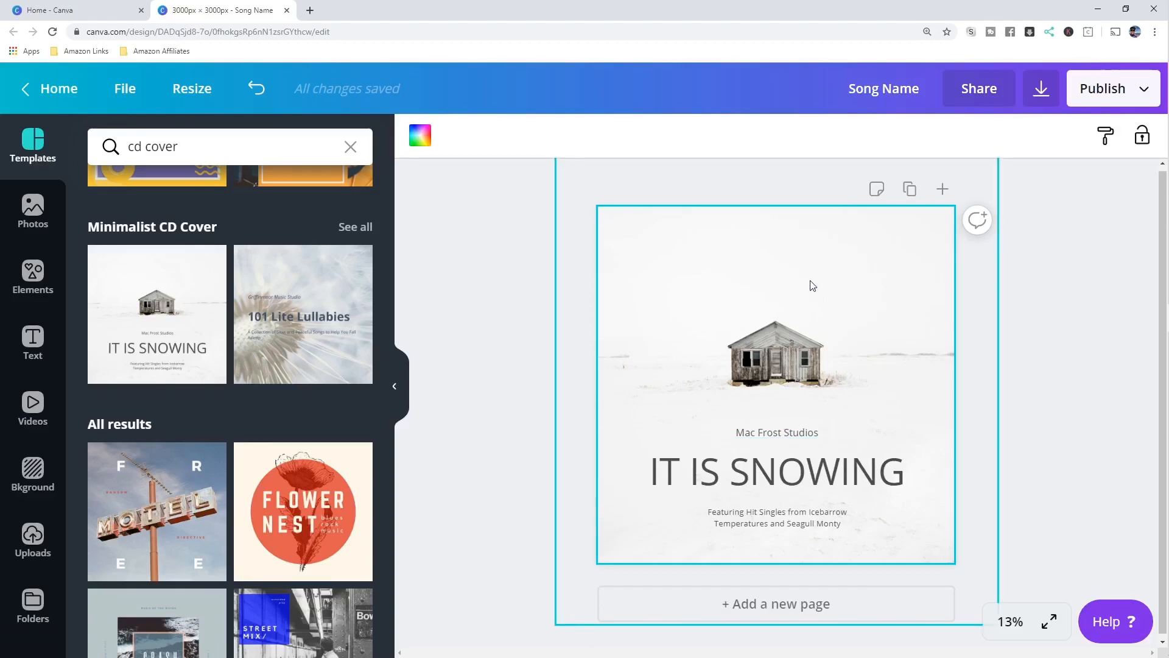
pyautogui.press('Delete')
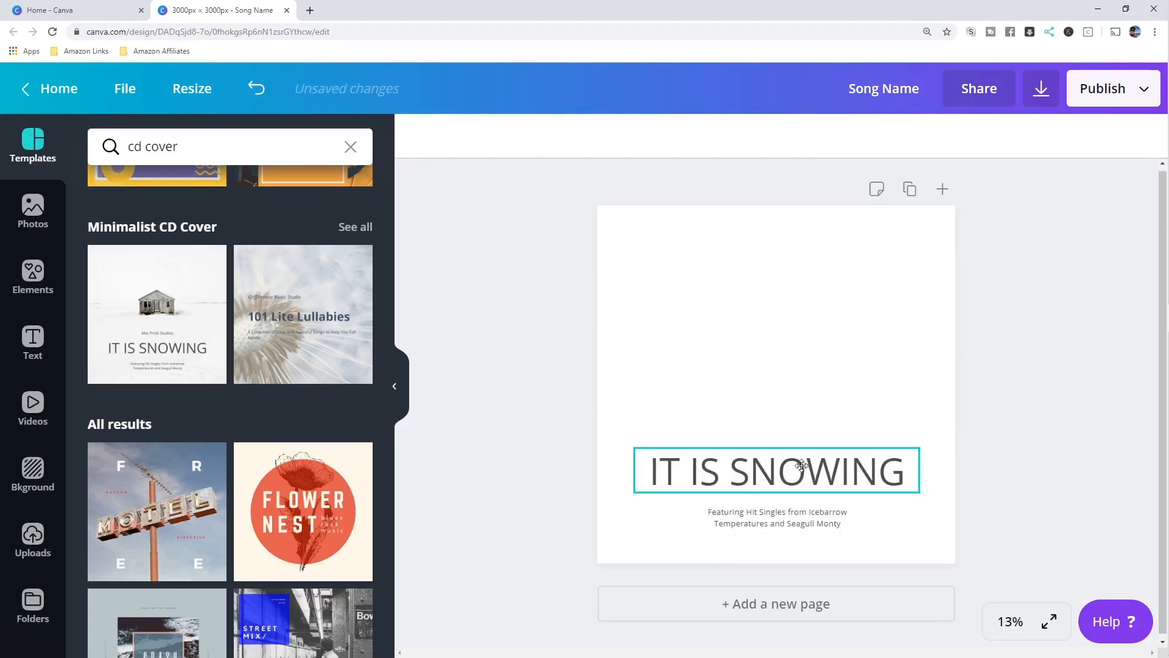
pyautogui.click(807, 516)
pyautogui.press('Delete')
pyautogui.click(685, 382)
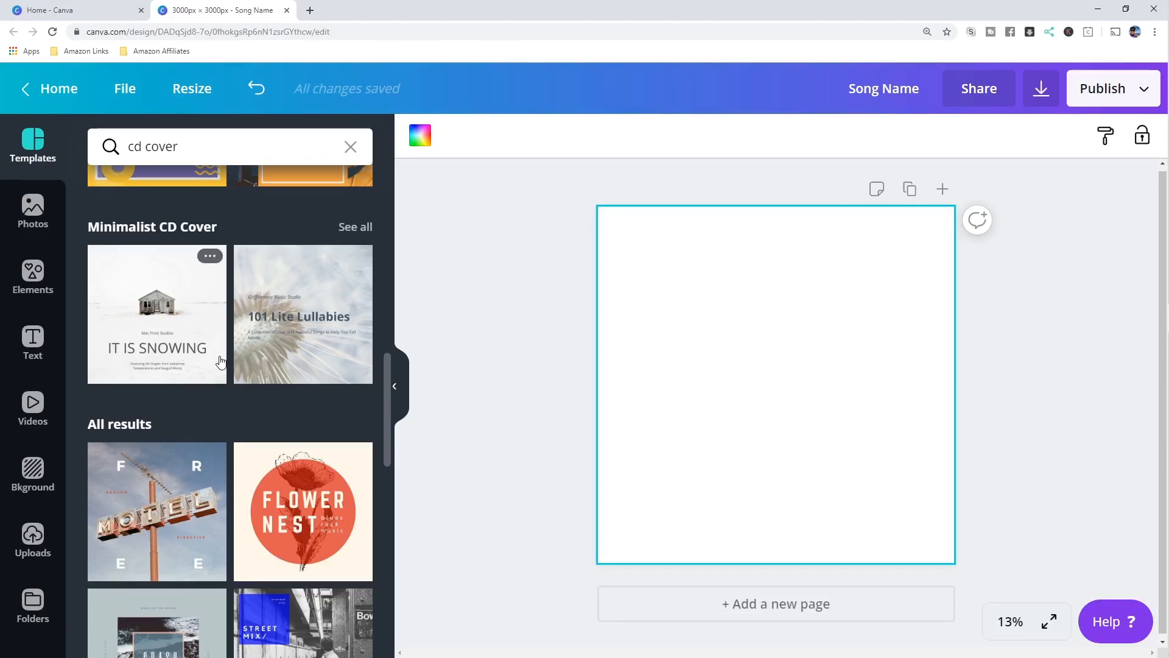
# - Fill the empty page background with the coral colour swatch
pyautogui.click(35, 476)
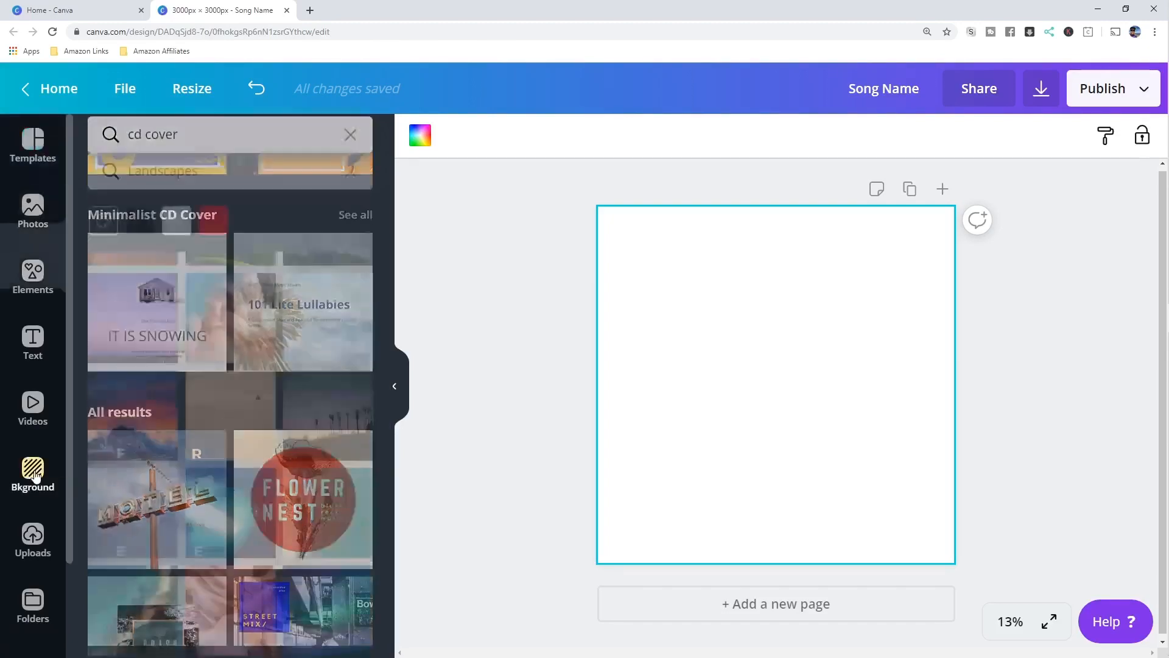
pyautogui.scroll(1, 248, 314)
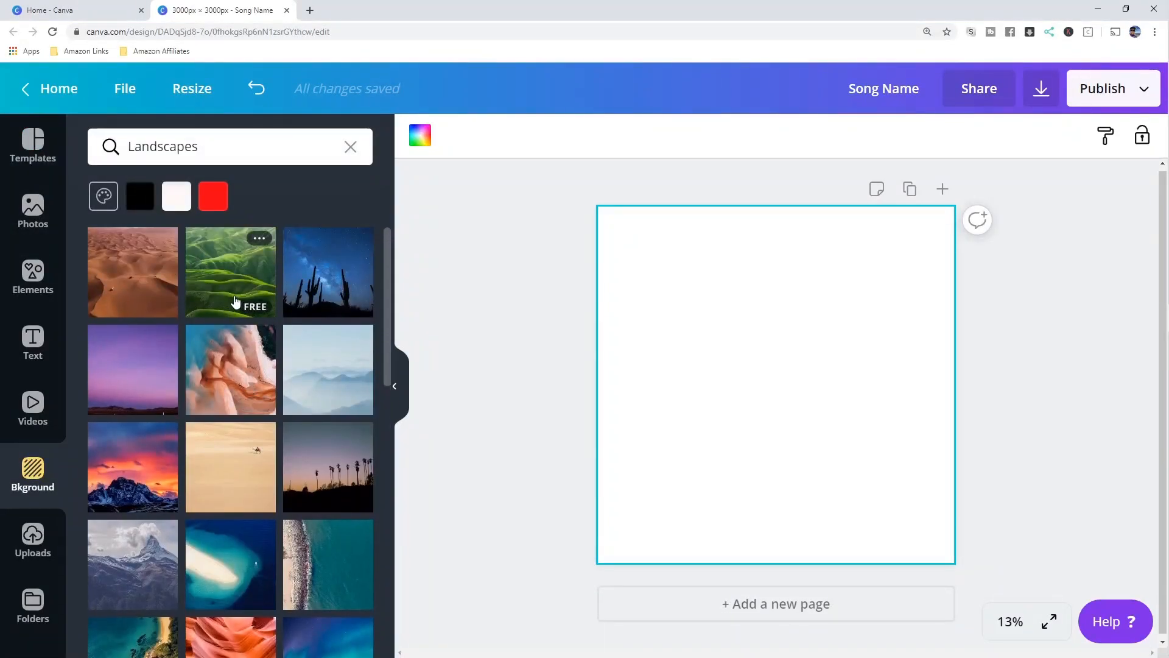
pyautogui.scroll(-4, 234, 301)
pyautogui.scroll(4, 235, 305)
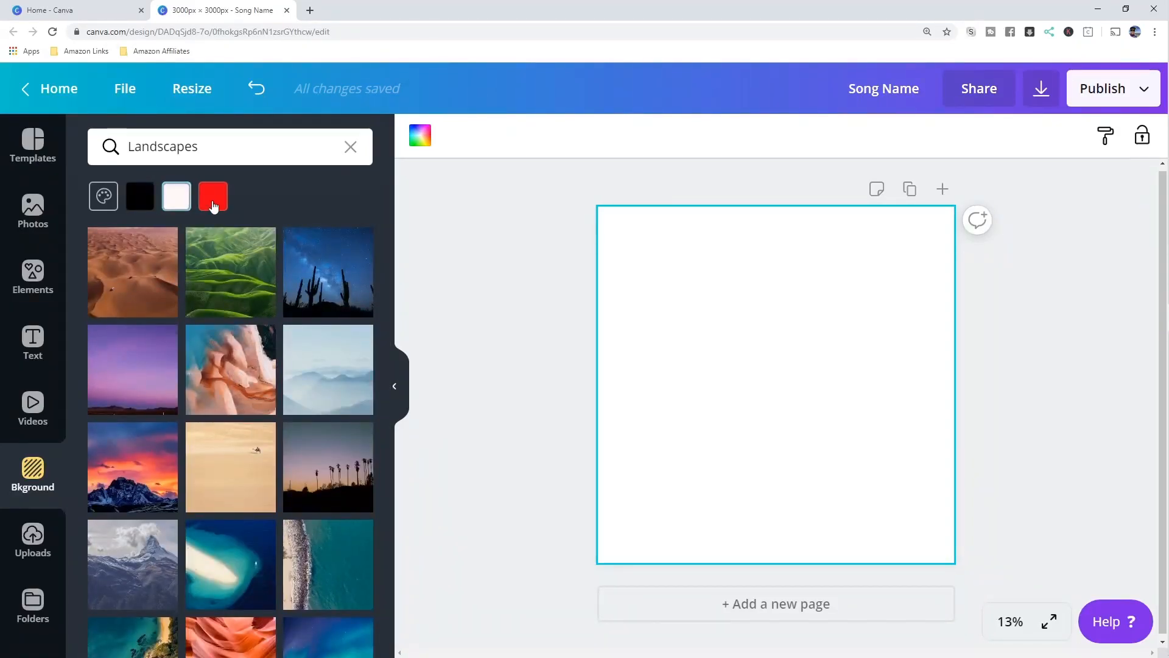
pyautogui.click(103, 195)
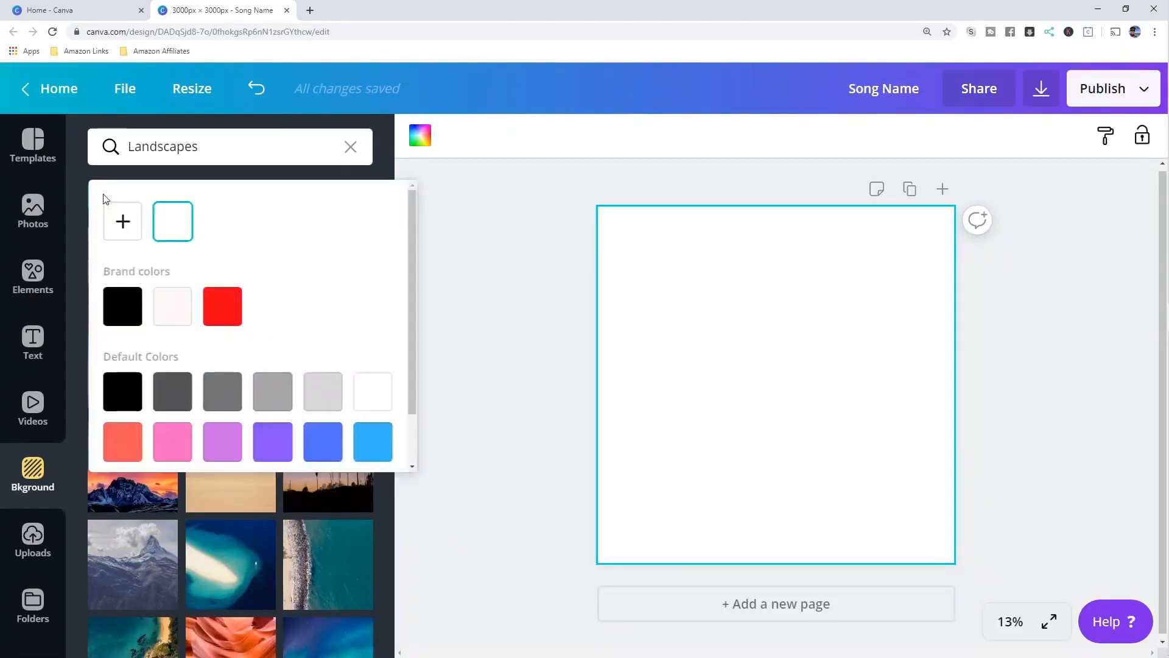
pyautogui.scroll(-1, 226, 395)
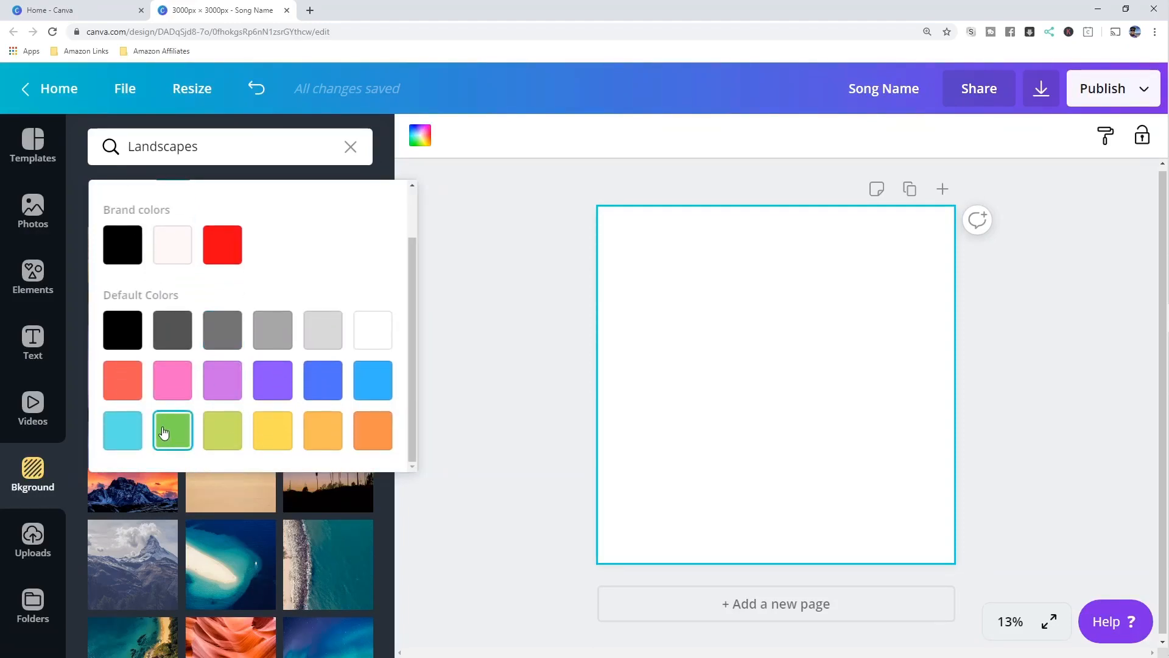
pyautogui.click(113, 389)
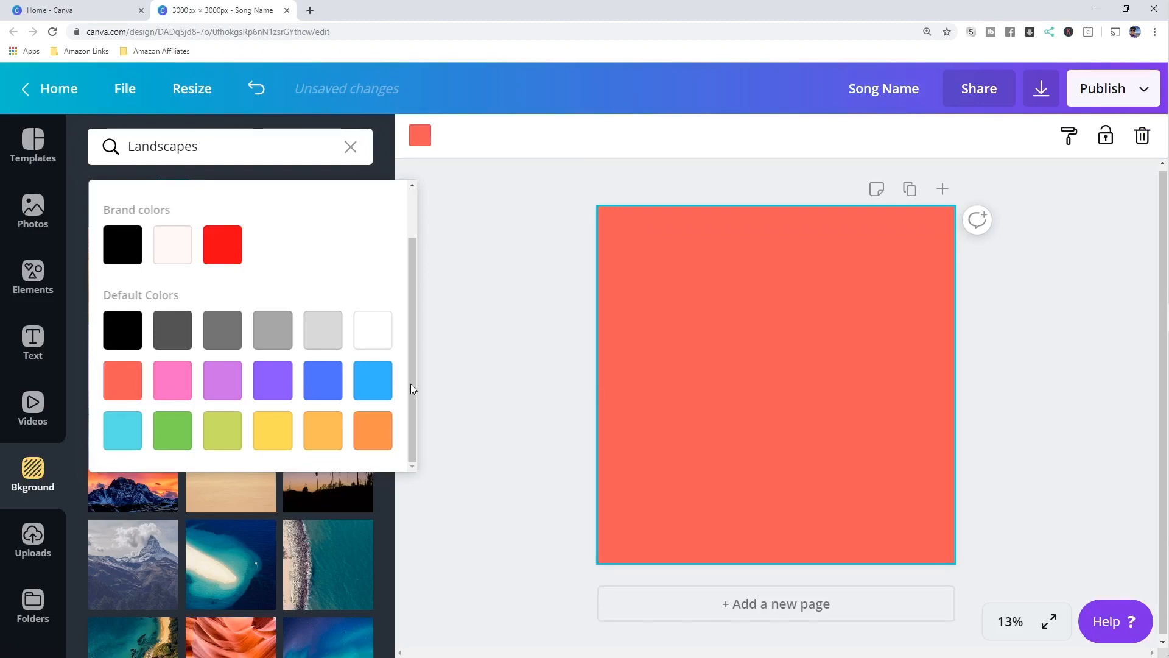
pyautogui.click(510, 312)
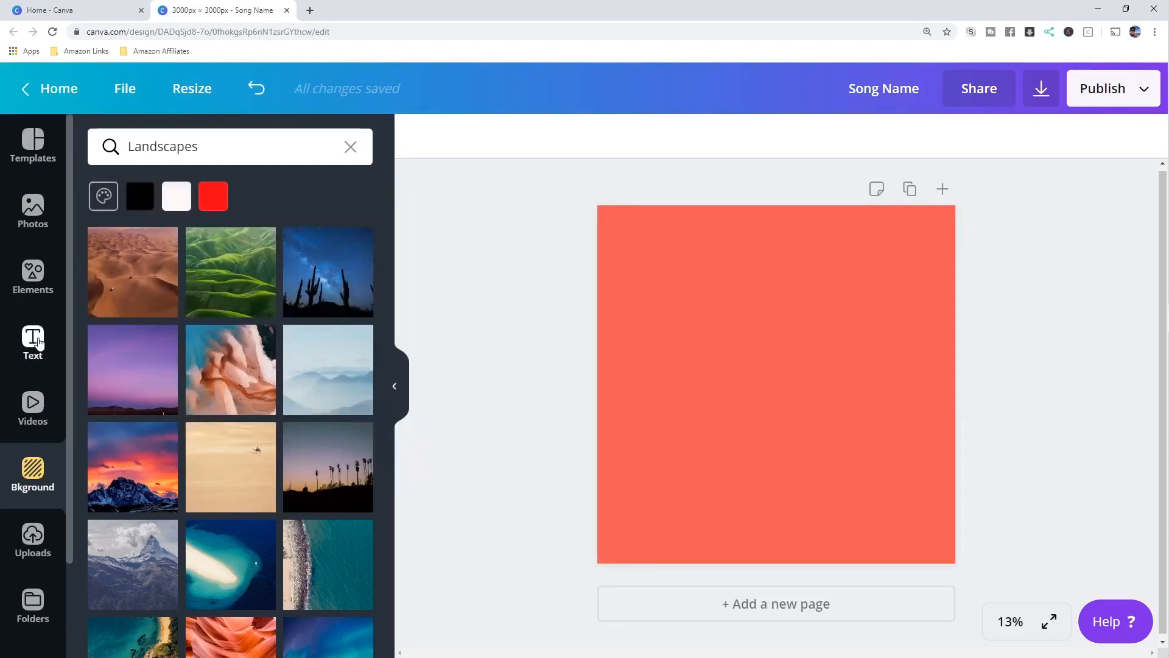
pyautogui.click(37, 343)
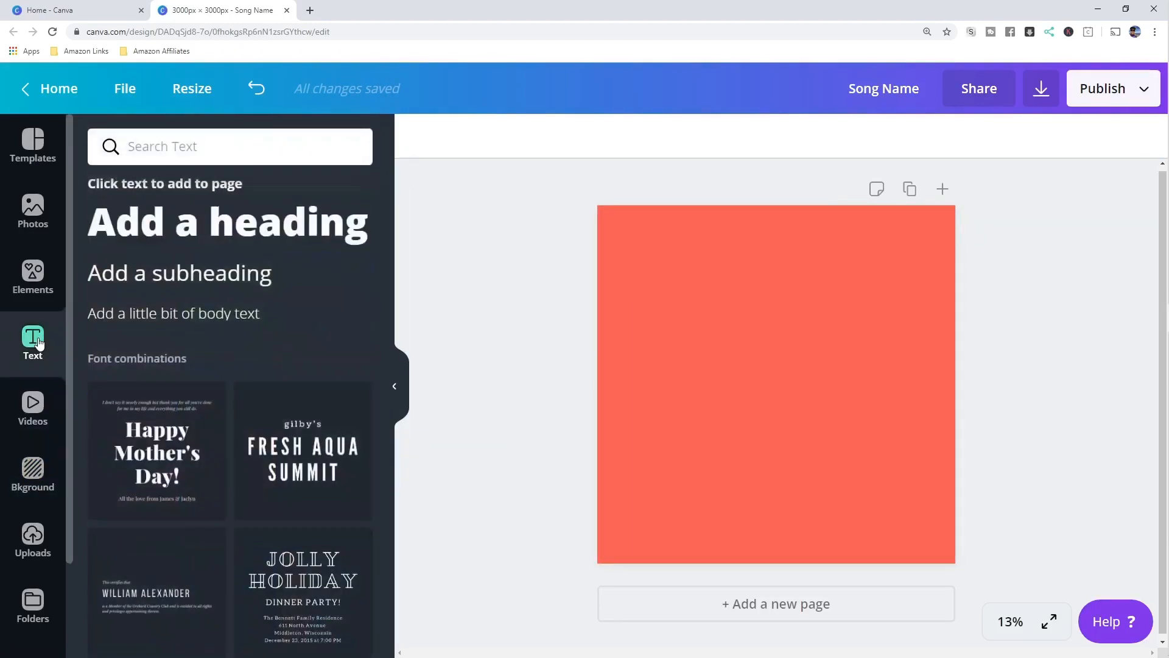
# - Add a size-250 heading reading 'Fence Sitter', widened and moved near the top
pyautogui.click(249, 226)
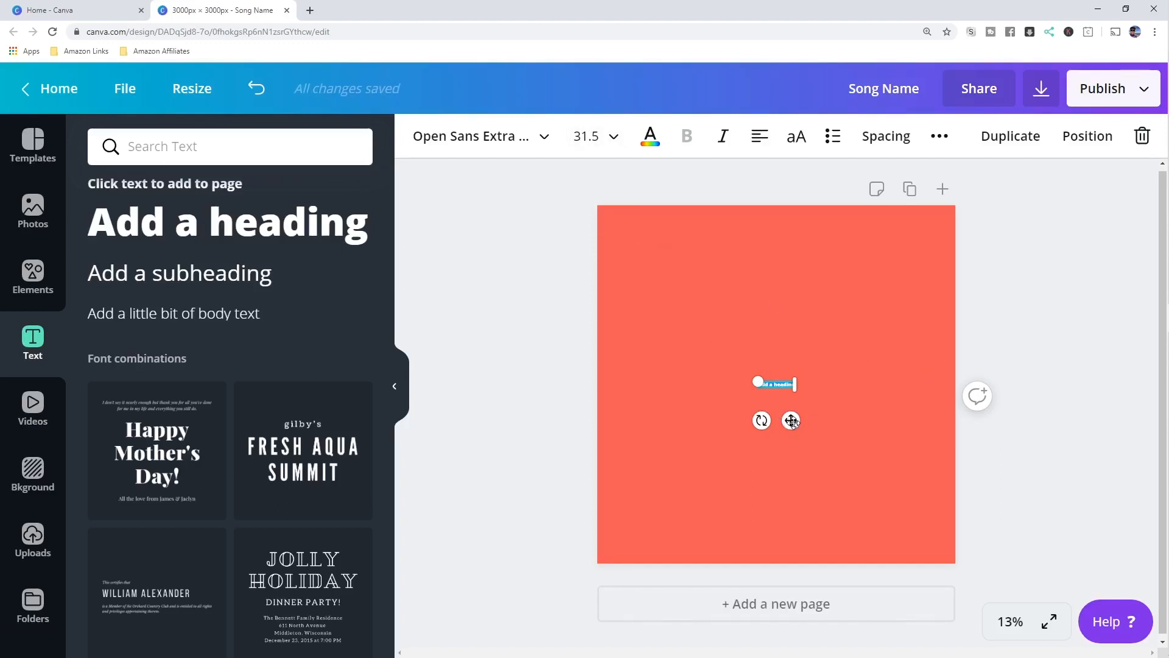
pyautogui.click(588, 141)
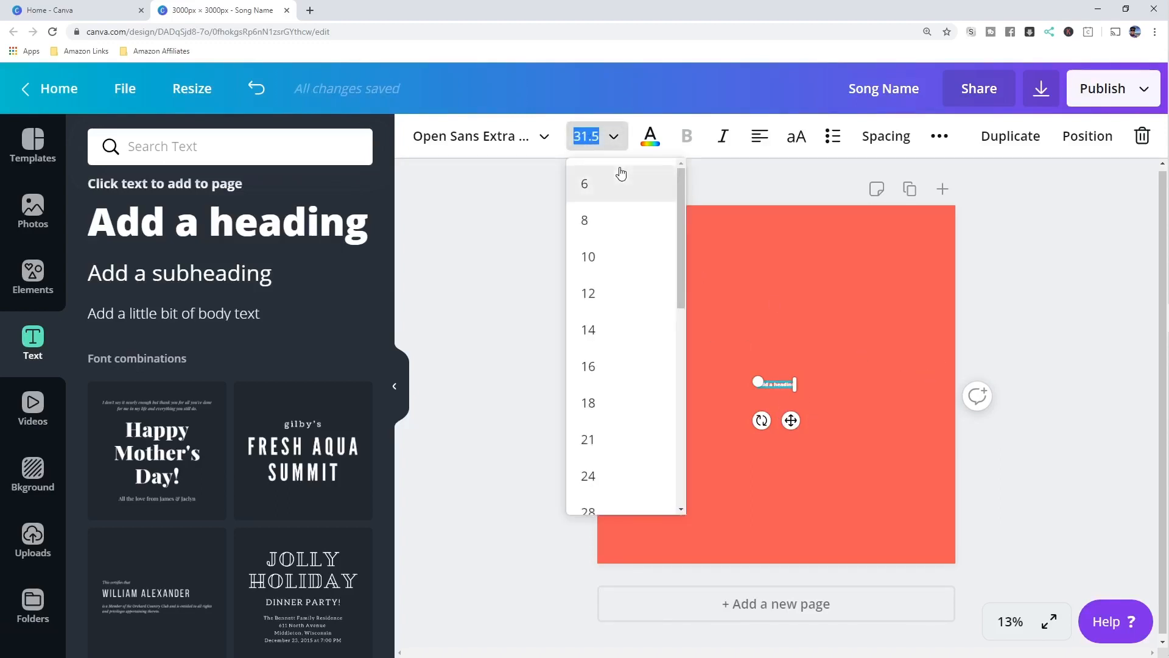
pyautogui.write('250')
pyautogui.press('Return')
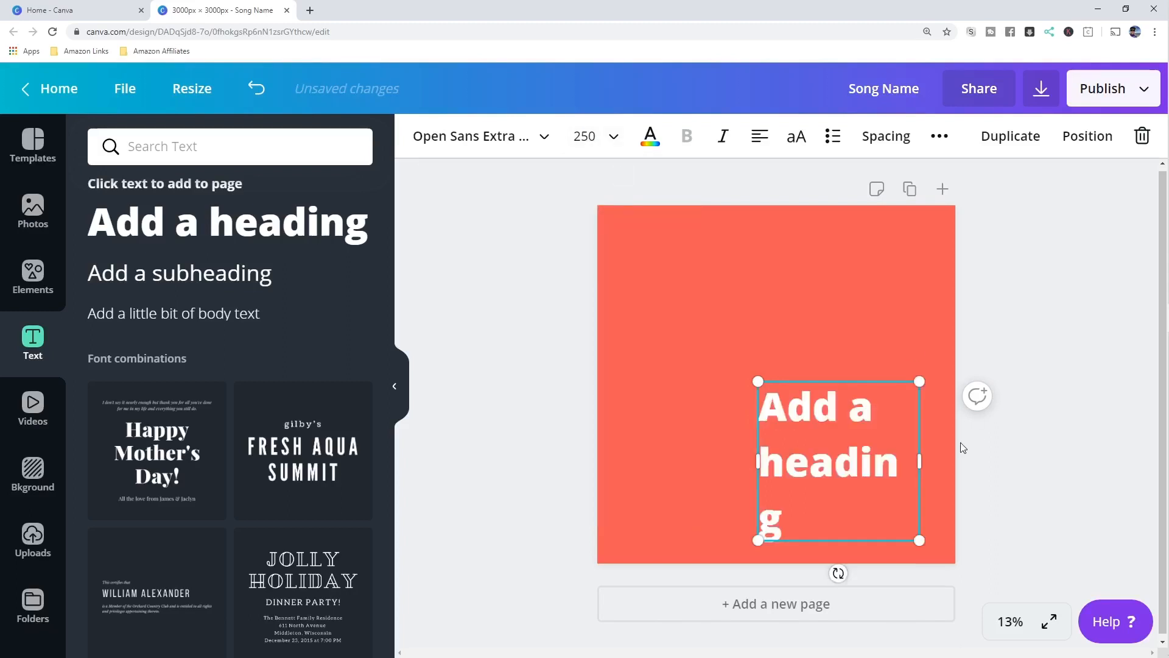
pyautogui.moveTo(755, 463); pyautogui.dragTo(597, 450)
pyautogui.moveTo(838, 376); pyautogui.dragTo(859, 234)
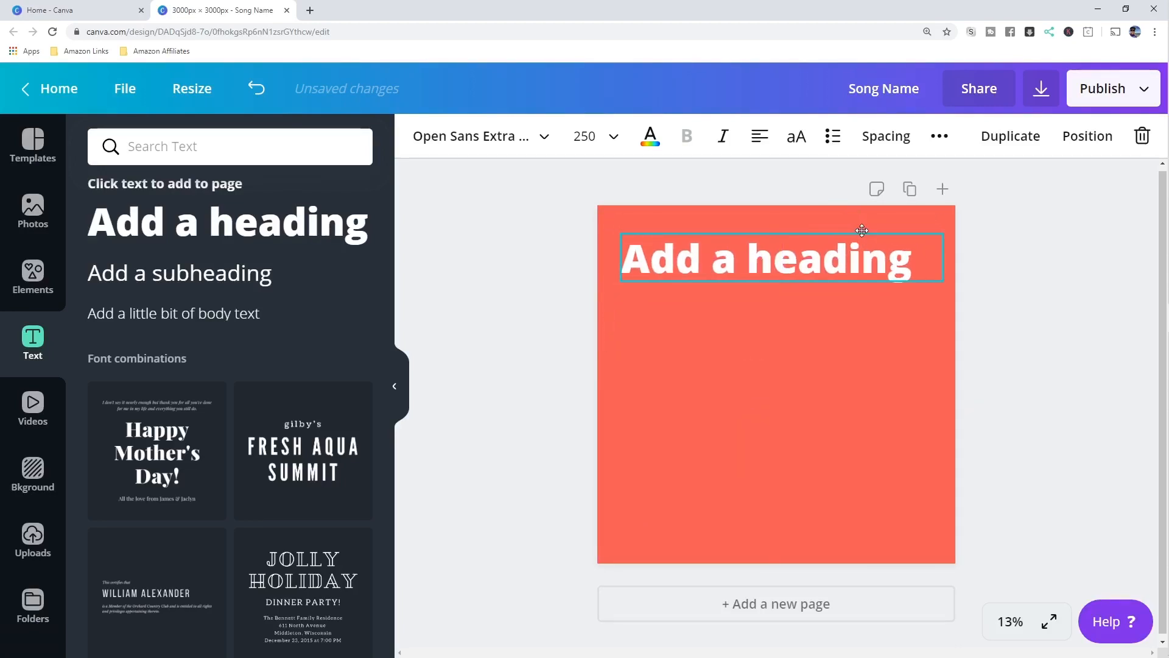
pyautogui.doubleClick(855, 269)
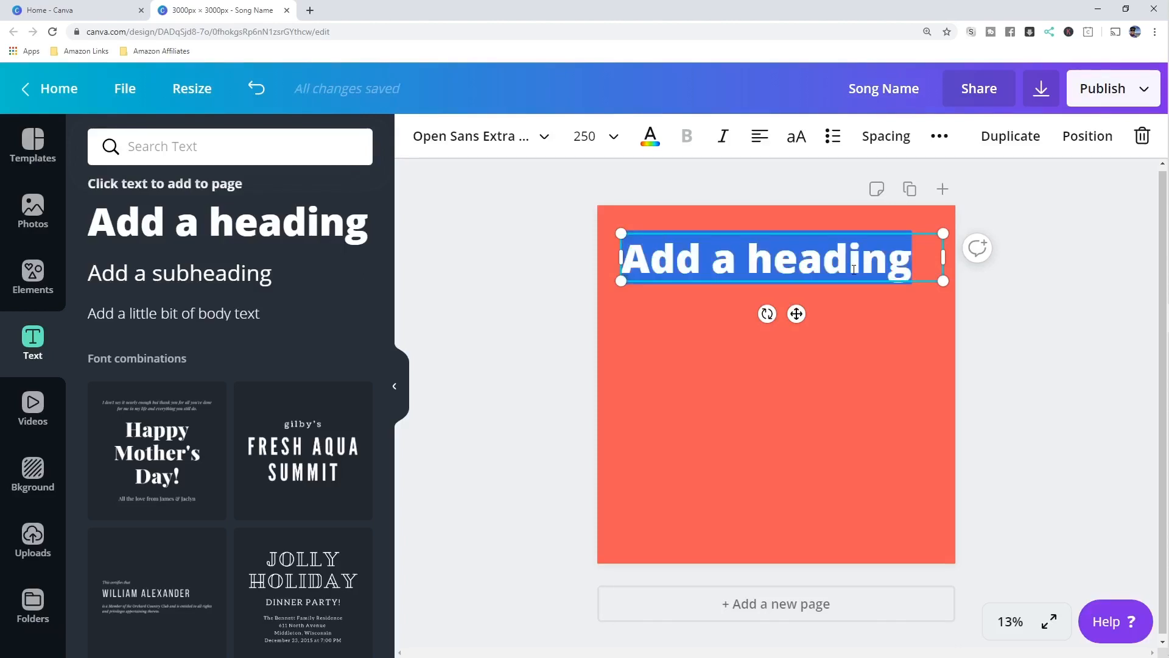
pyautogui.write('Fence Sitter')
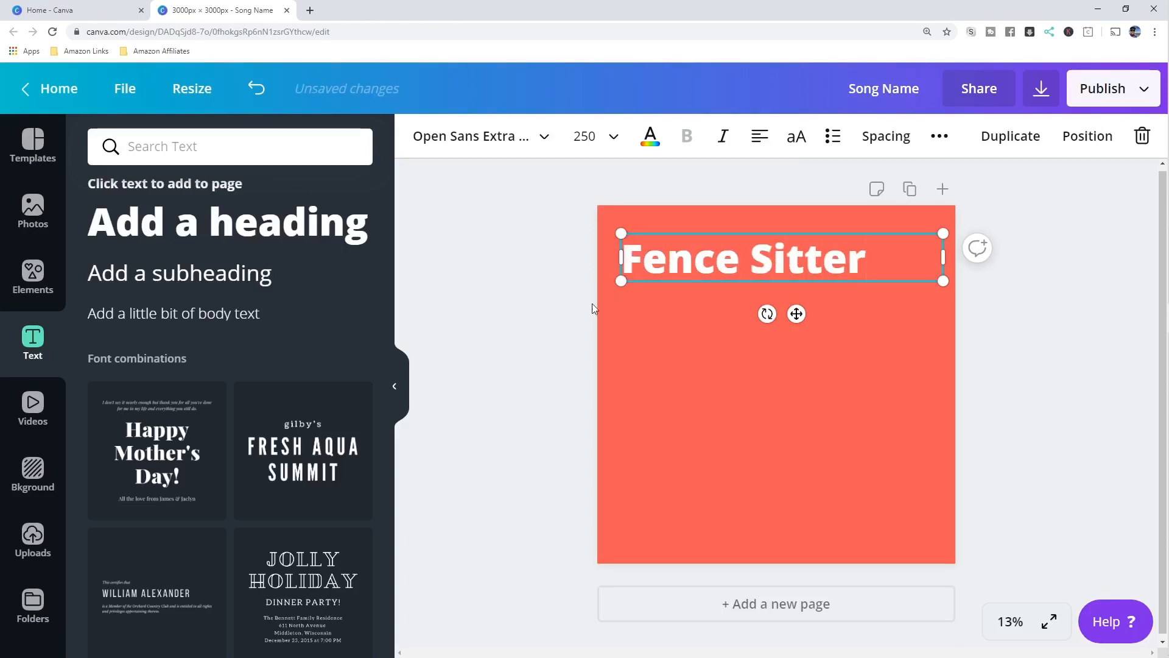
# - Add a size-150 subheading with the artist's name just below the title
pyautogui.click(294, 308)
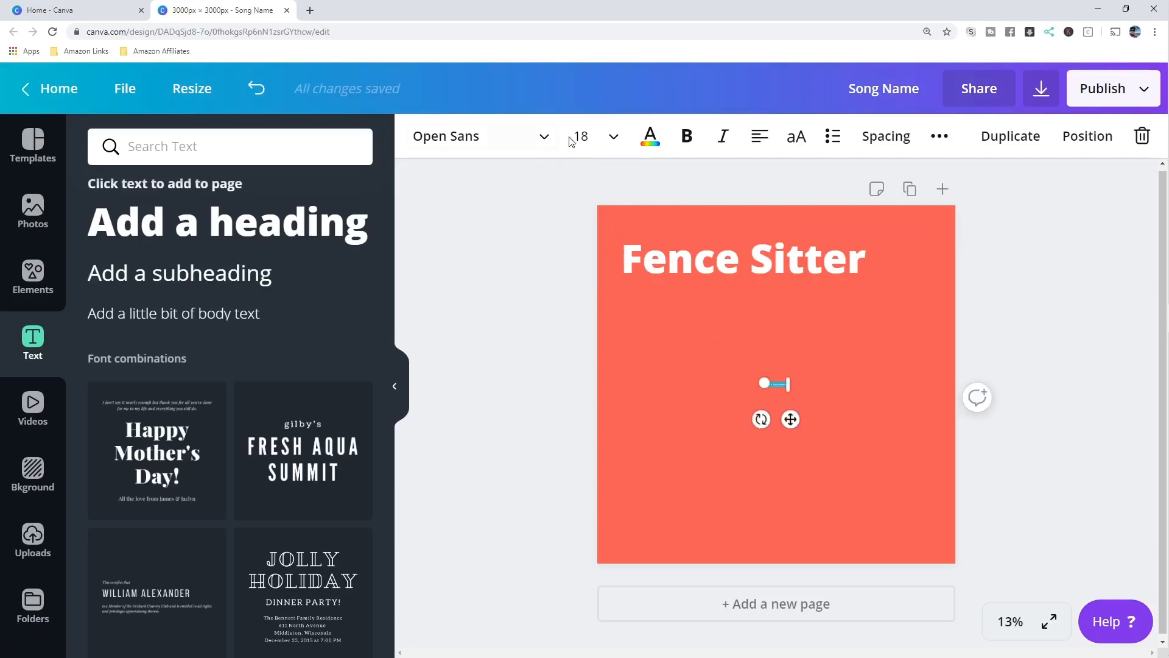
pyautogui.click(590, 133)
pyautogui.write('150')
pyautogui.press('Return')
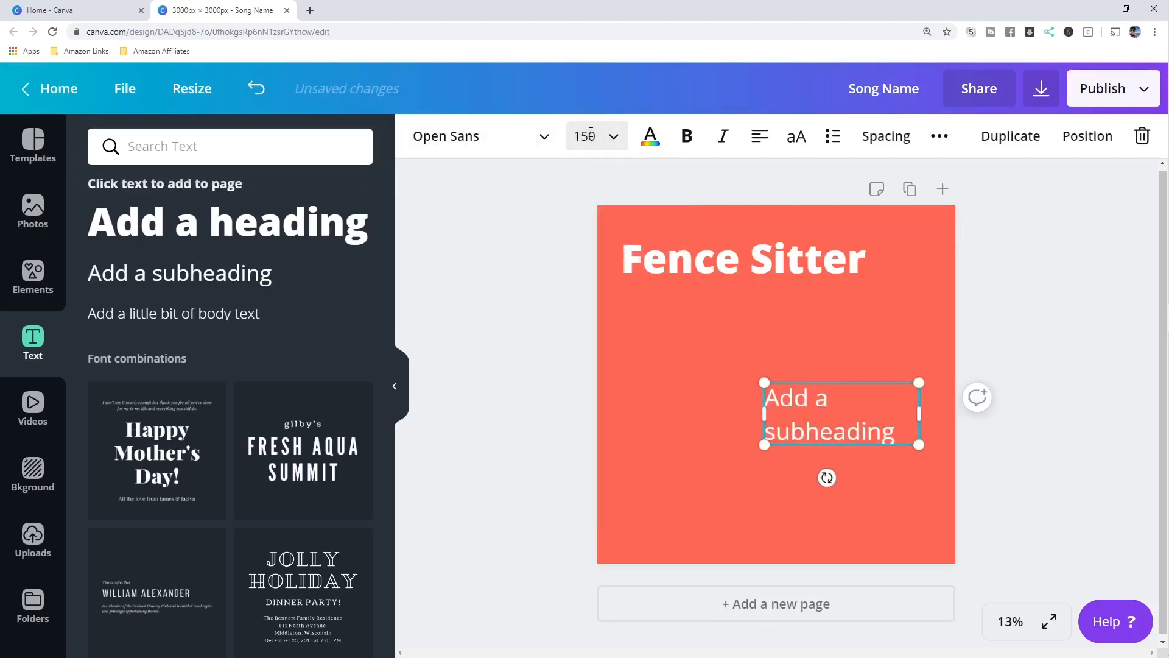
pyautogui.doubleClick(832, 413)
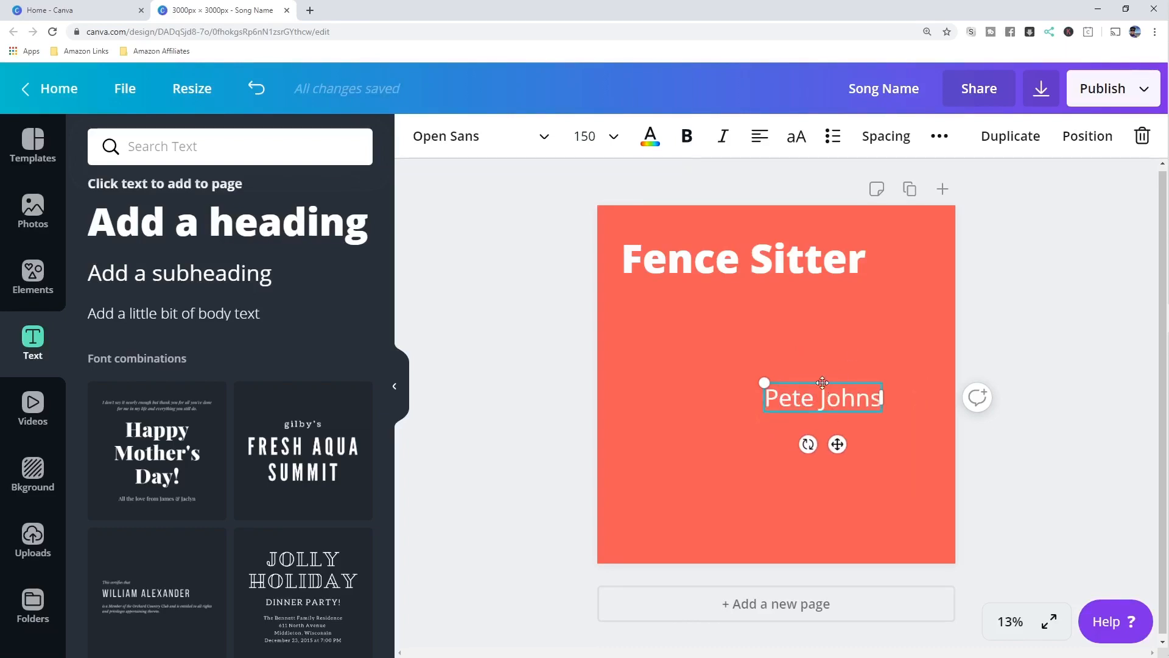
pyautogui.moveTo(823, 382); pyautogui.dragTo(683, 294)
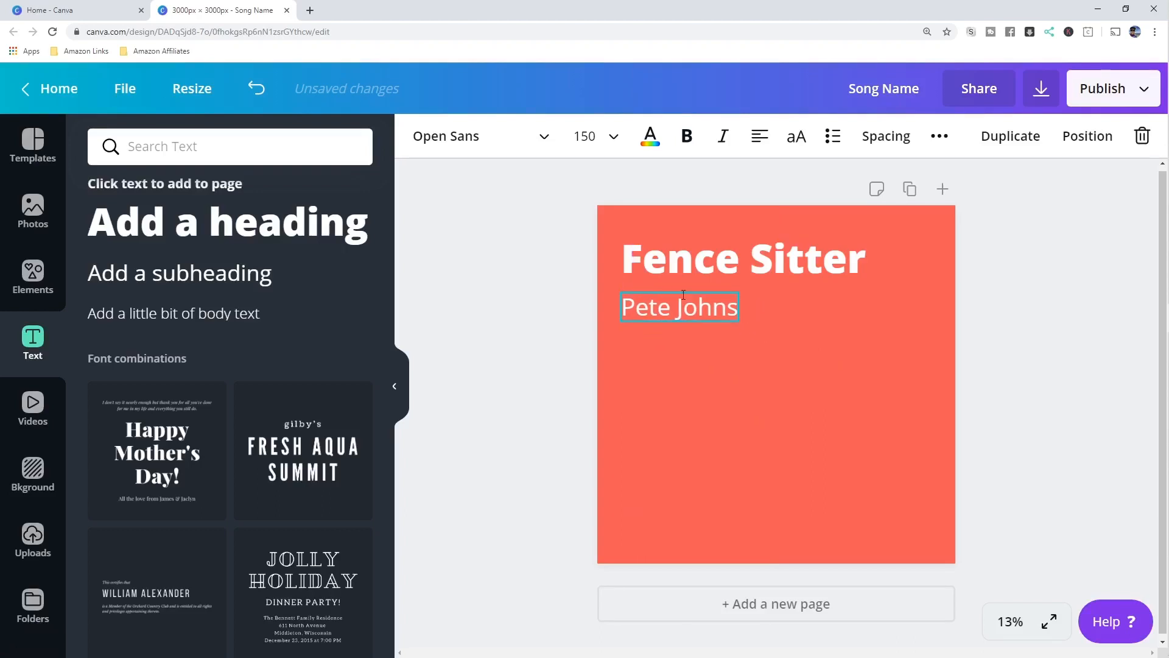
pyautogui.click(828, 436)
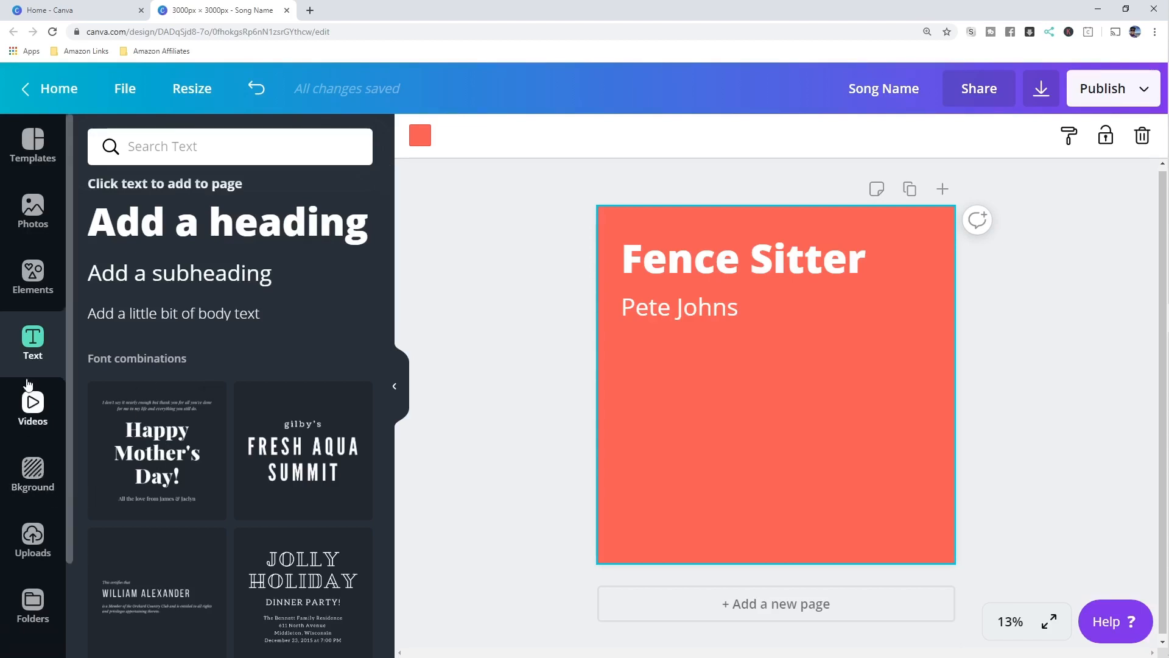
# - Replace the coral background with the palm-silhouette sunset photo
pyautogui.click(37, 472)
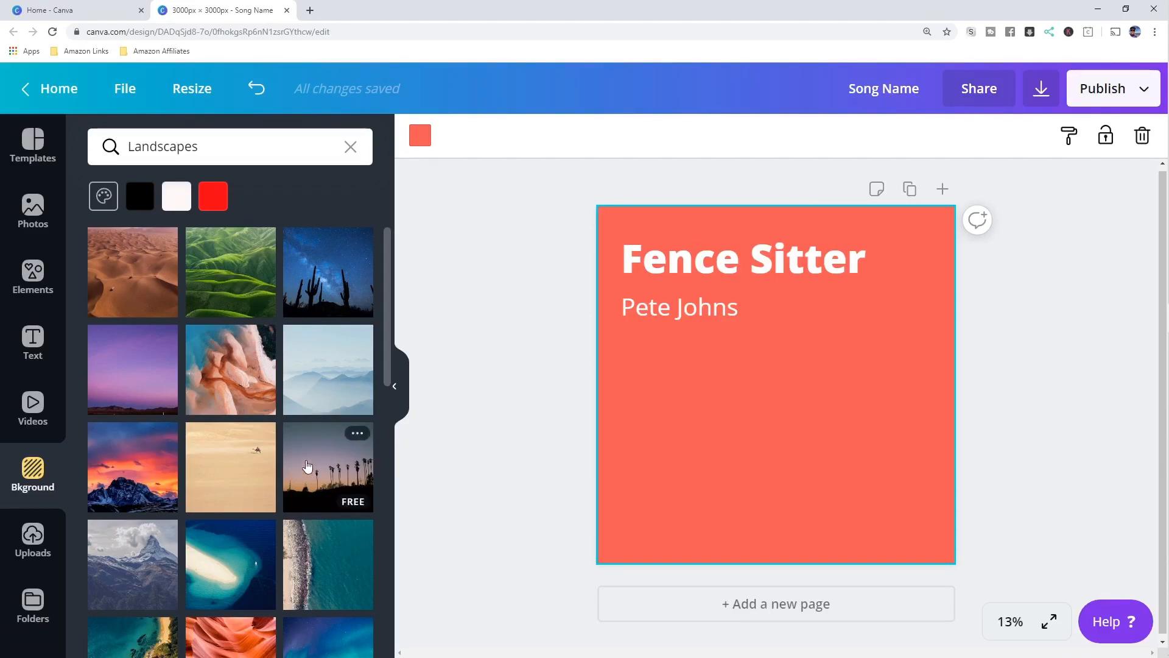
pyautogui.click(335, 463)
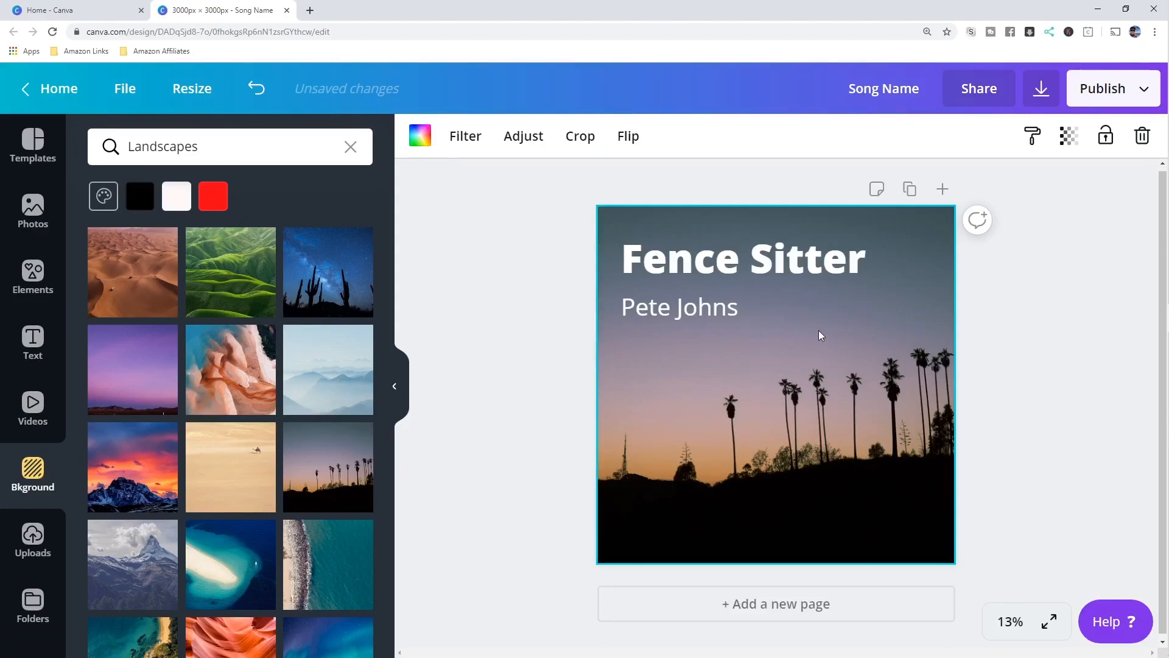
pyautogui.click(763, 260)
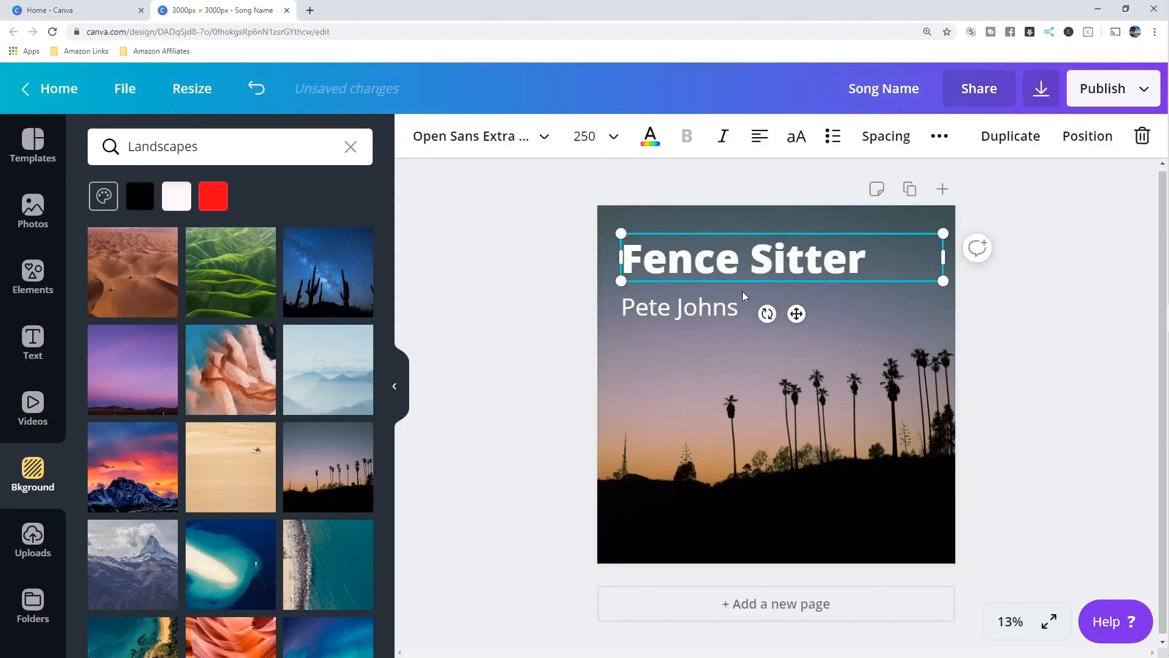
pyautogui.click(716, 308)
pyautogui.click(776, 260)
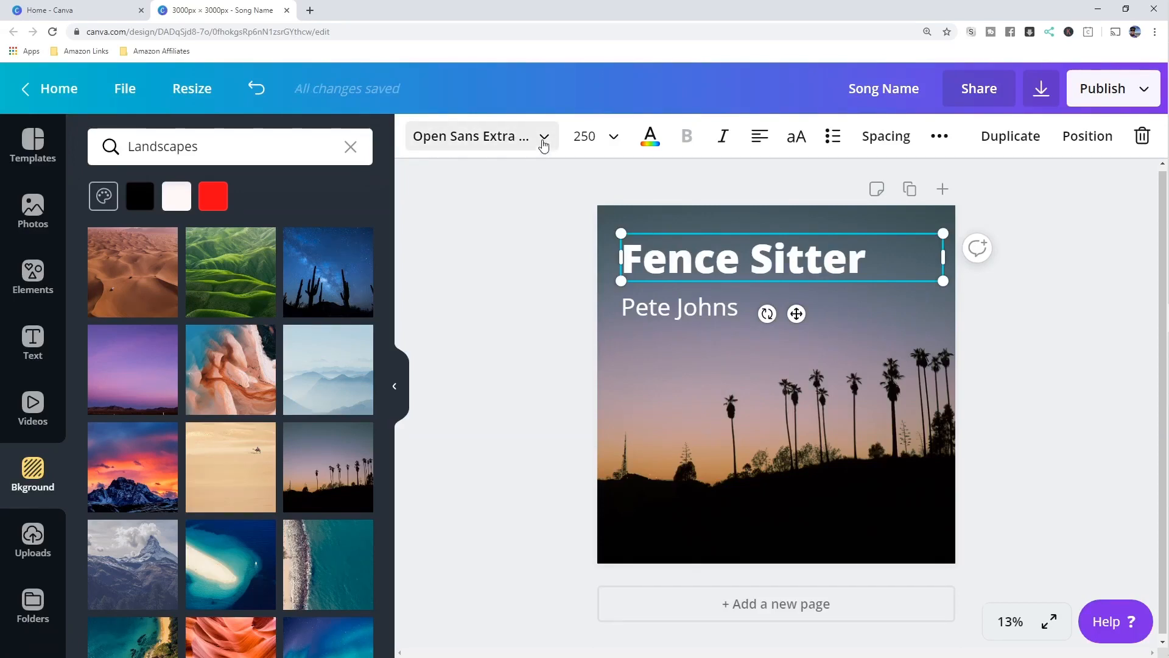
# - Set the title in bold ABeeZee and nudge the artist's name up beneath it
pyautogui.click(539, 145)
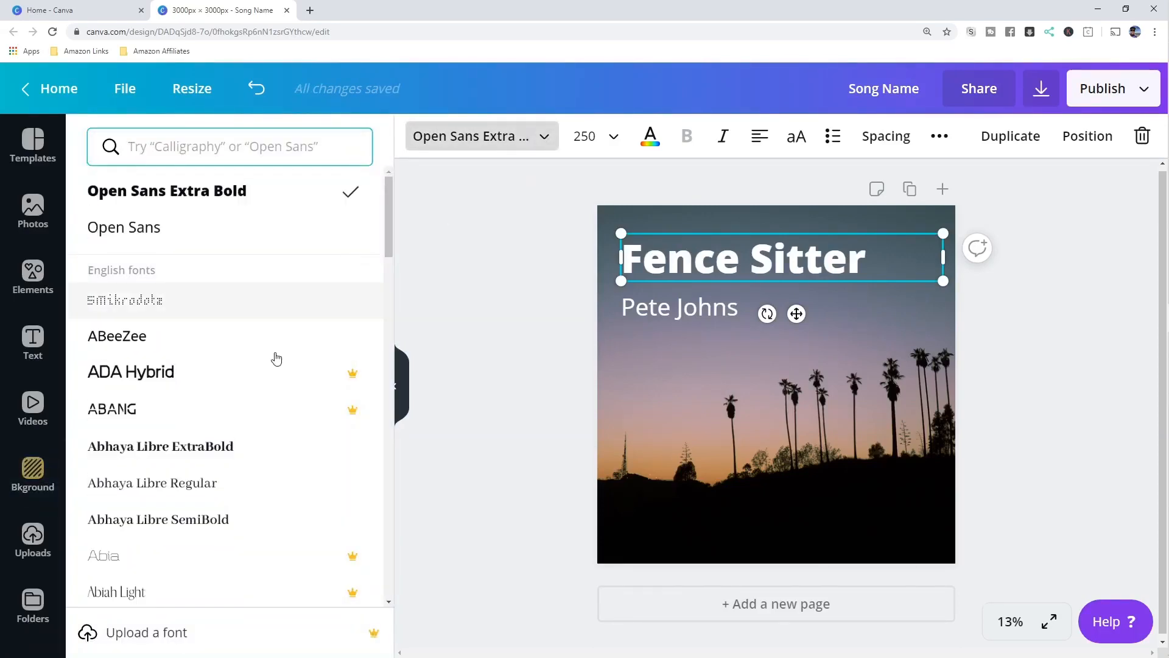
pyautogui.click(169, 376)
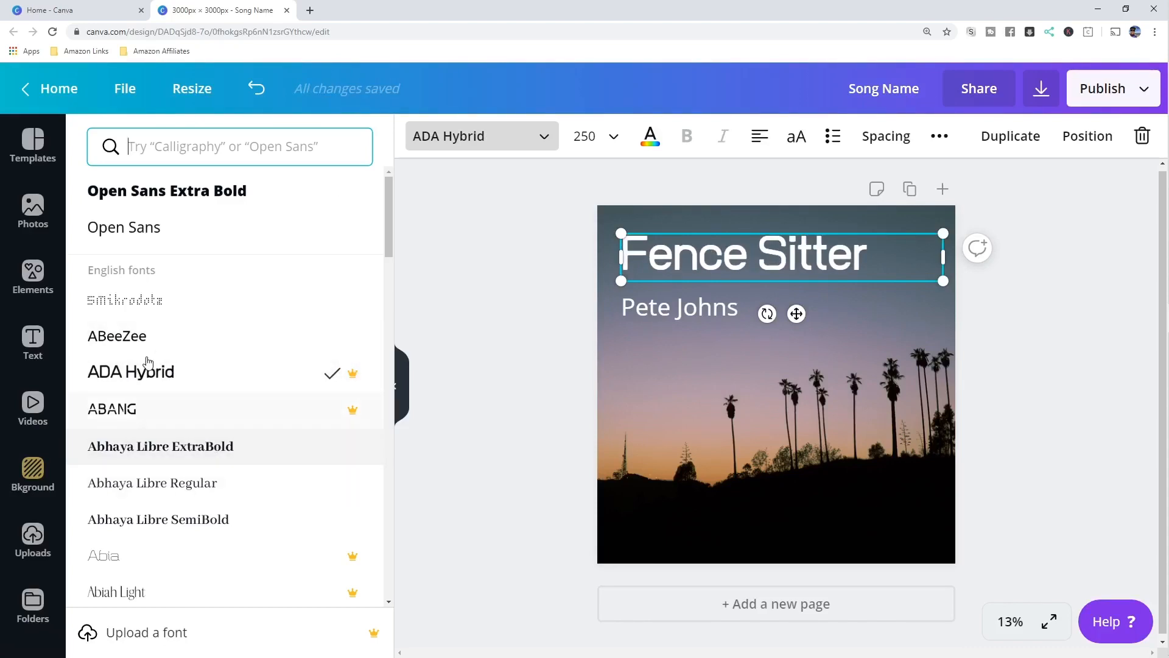
pyautogui.click(161, 339)
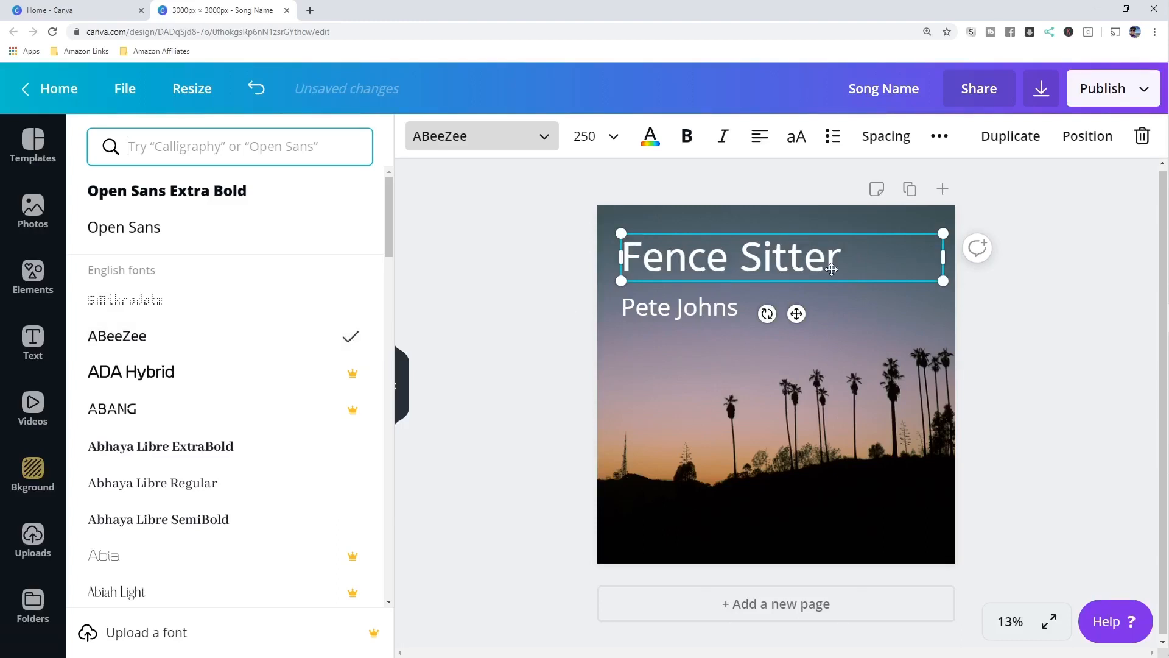
pyautogui.click(687, 138)
pyautogui.click(1038, 238)
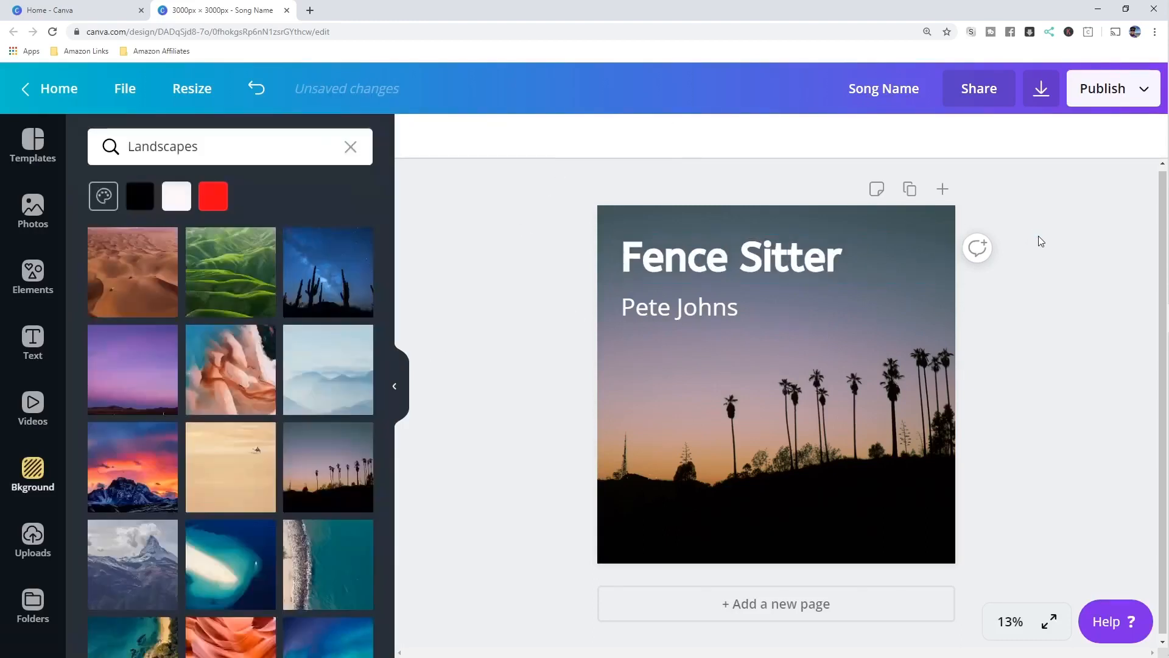
pyautogui.click(729, 297)
pyautogui.moveTo(729, 296)
pyautogui.mouseDown()
pyautogui.moveTo(740, 297)
pyautogui.moveTo(717, 285)
pyautogui.mouseUp()
pyautogui.click(1020, 318)
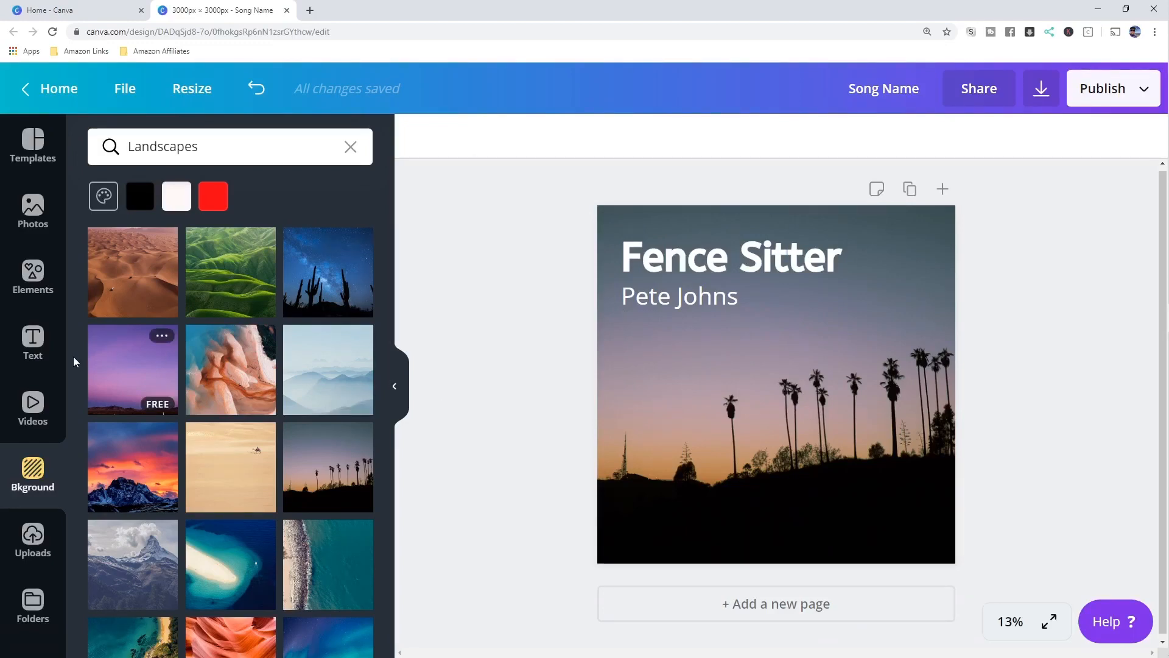
# - Search the Photos library for 'fence'
pyautogui.click(33, 209)
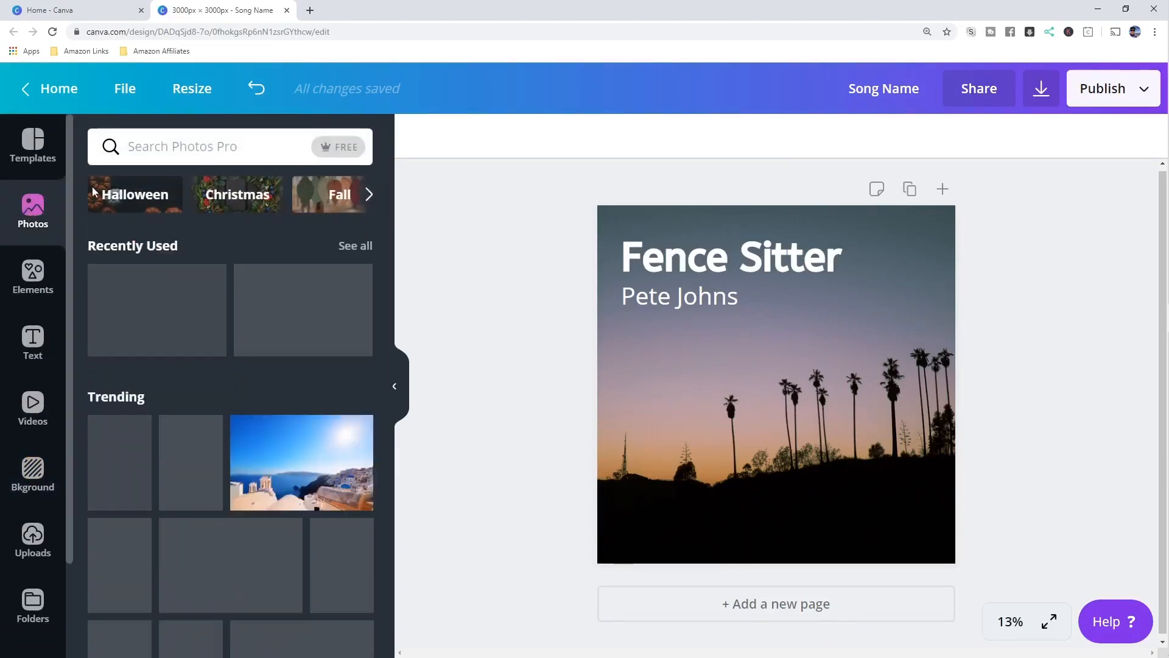
pyautogui.click(206, 151)
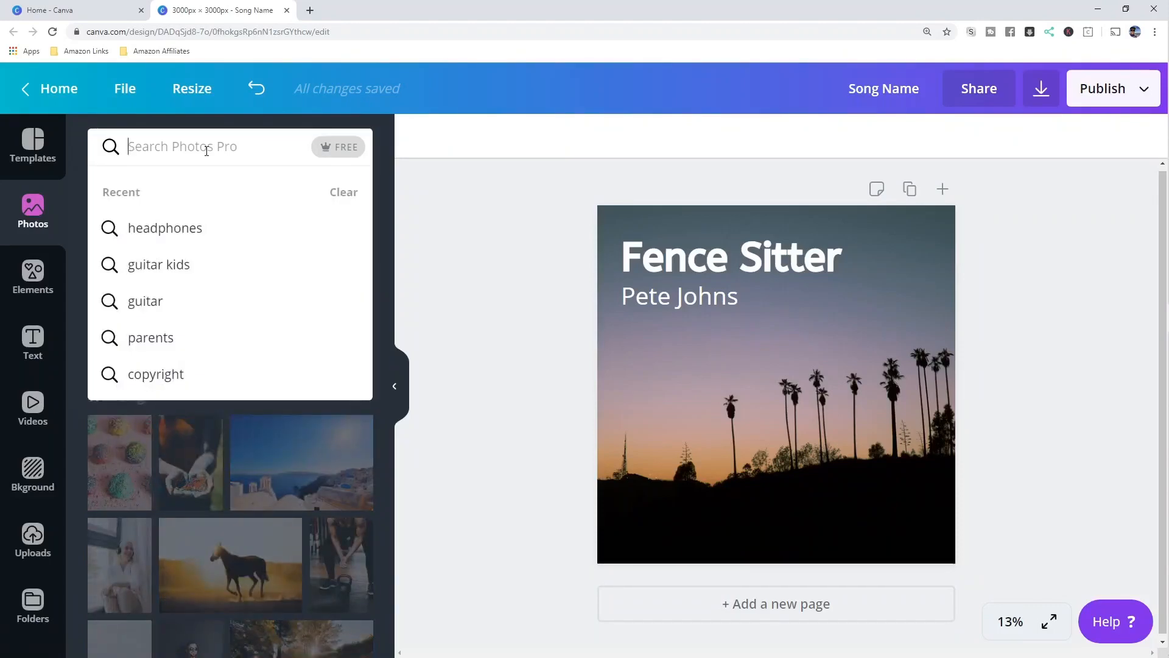
pyautogui.write('fence')
pyautogui.press('Return')
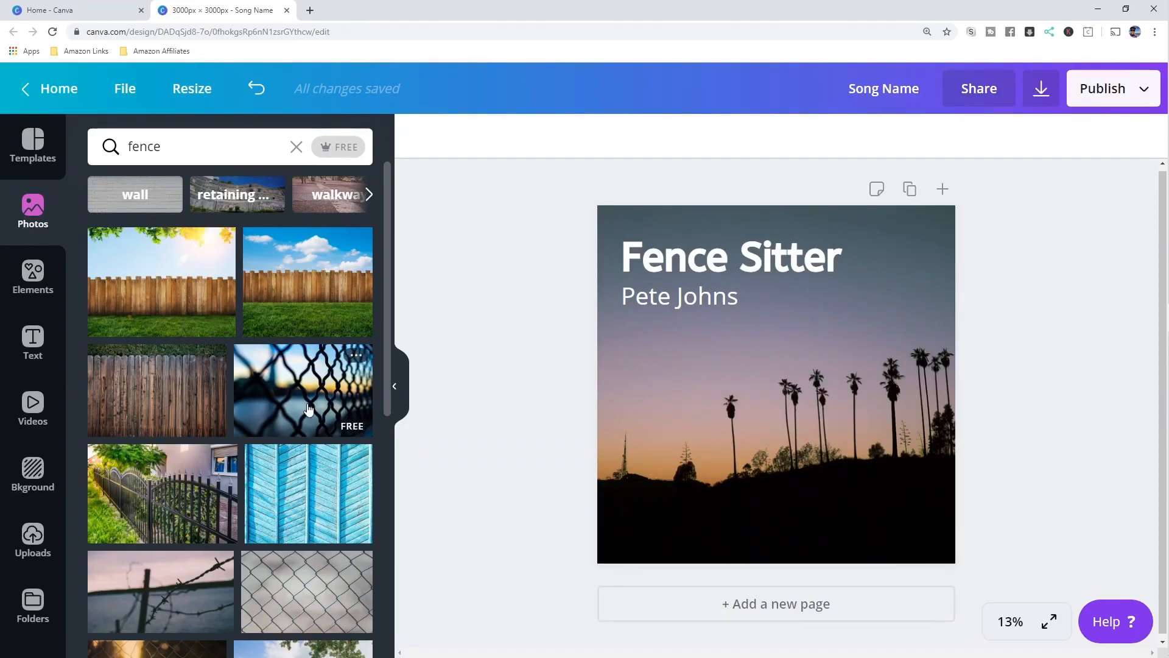
pyautogui.moveTo(201, 328)
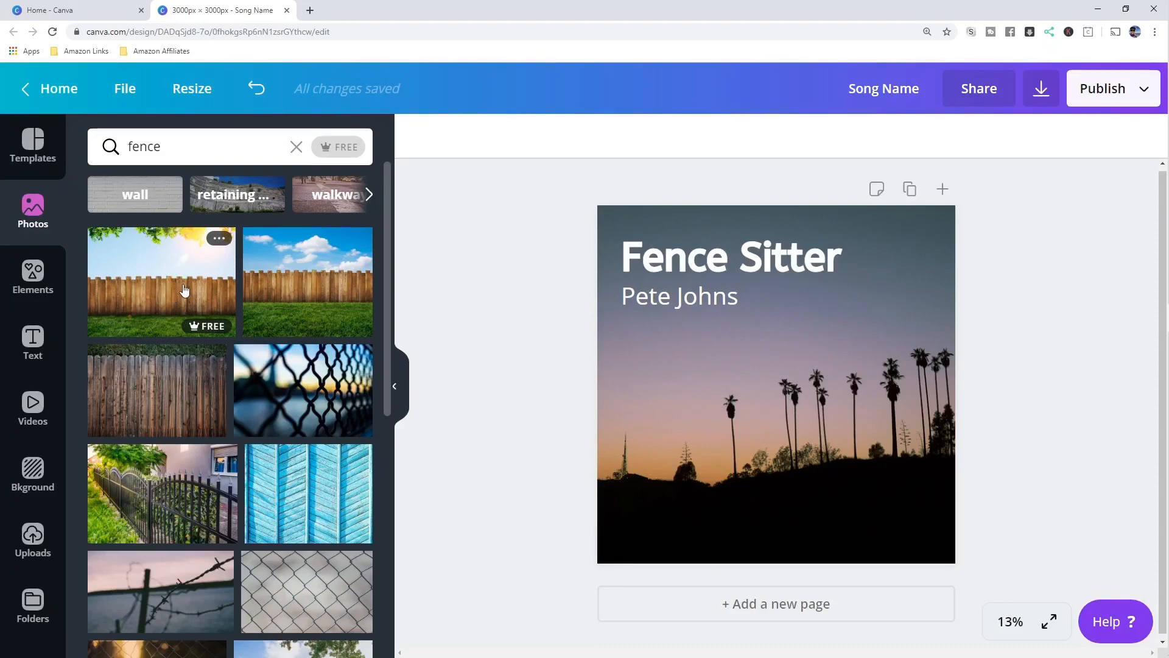
# - Add the wooden fence photo and resize it to fill the square page
pyautogui.click(163, 396)
pyautogui.moveTo(803, 373); pyautogui.dragTo(765, 286)
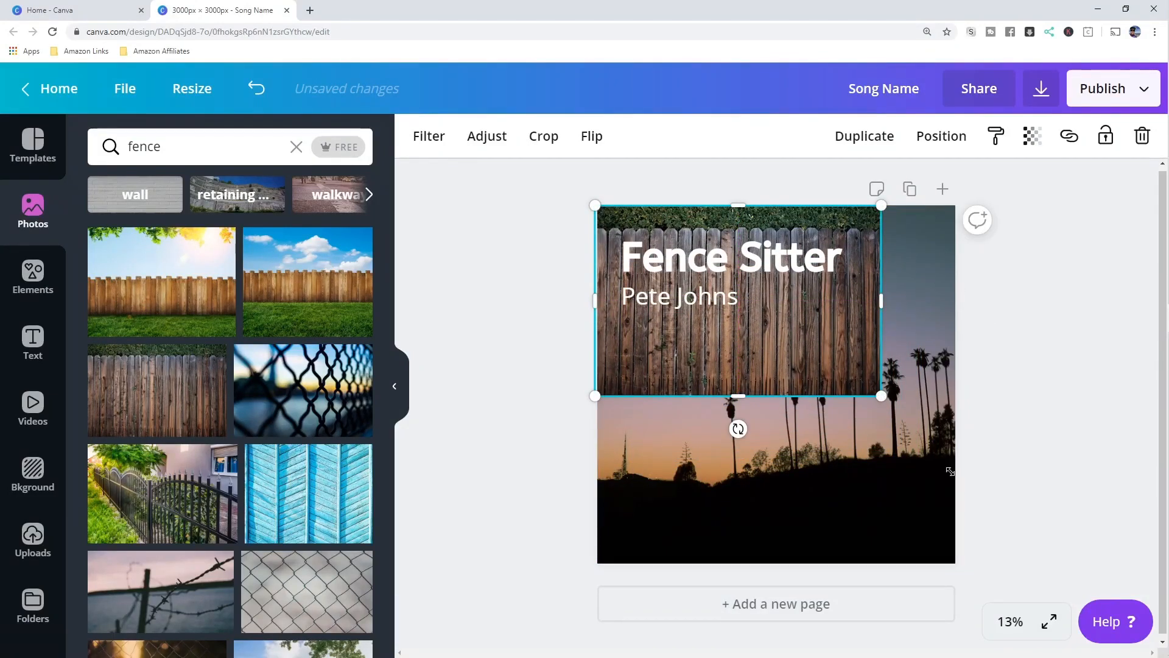
pyautogui.moveTo(950, 471); pyautogui.dragTo(1156, 575)
pyautogui.moveTo(1012, 408); pyautogui.dragTo(999, 474)
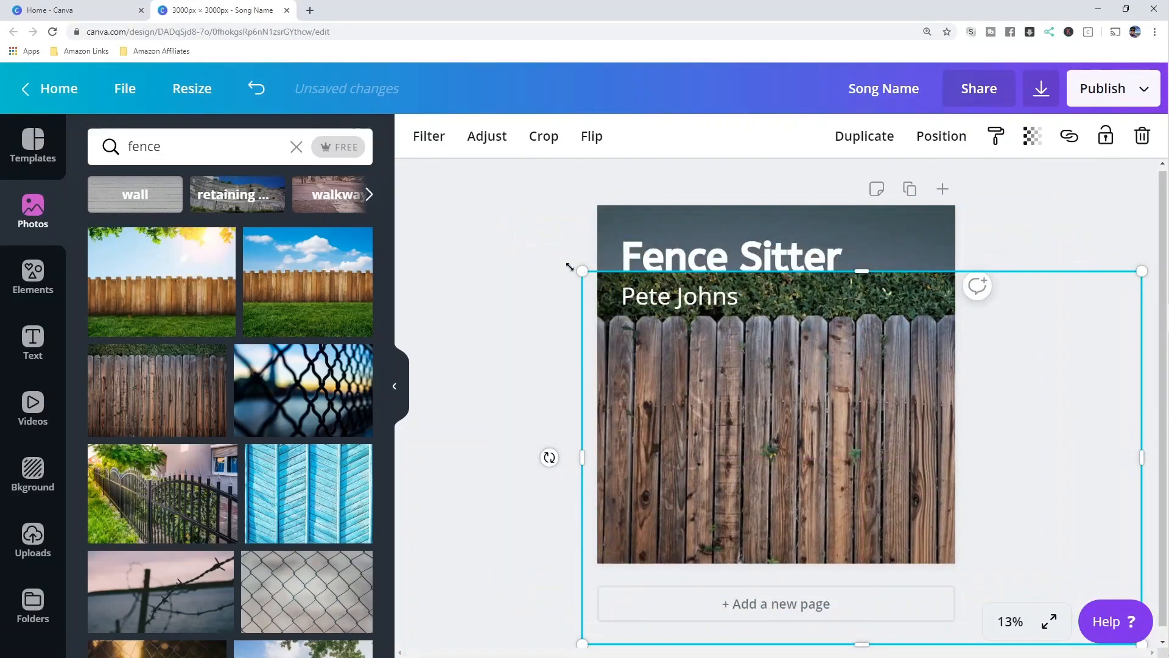
pyautogui.moveTo(569, 267); pyautogui.dragTo(698, 346)
pyautogui.moveTo(886, 468); pyautogui.dragTo(783, 385)
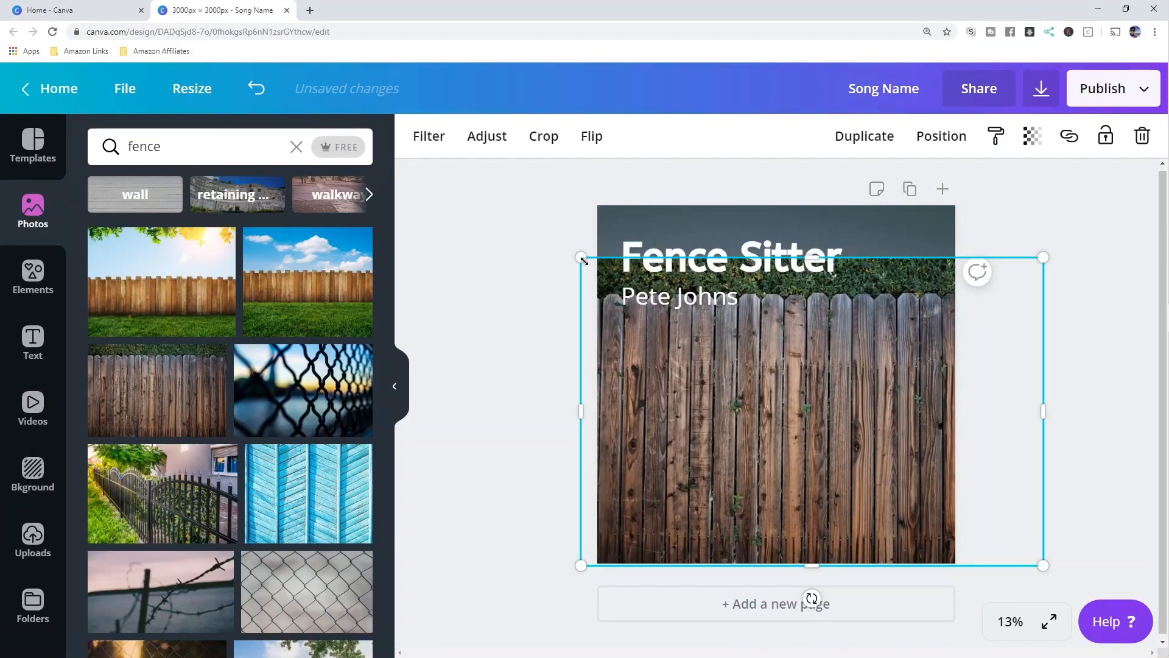
pyautogui.moveTo(583, 261); pyautogui.dragTo(514, 193)
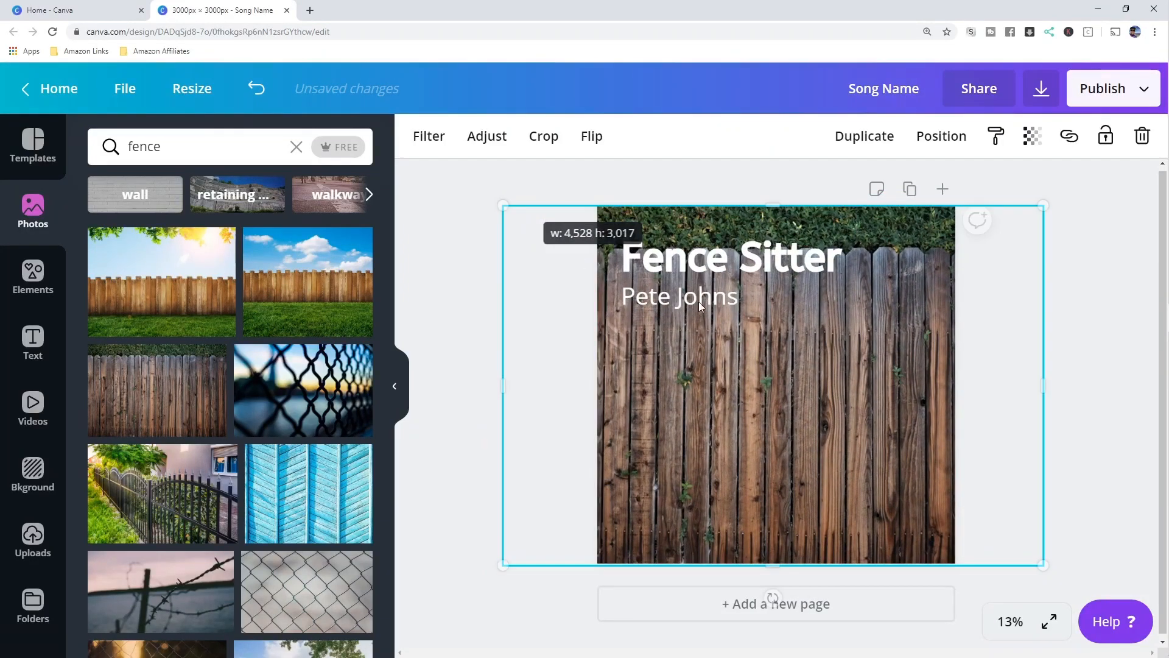
# - Re-centre the Fence Sitter title and the artist's name at the top
pyautogui.click(736, 255)
pyautogui.moveTo(757, 262); pyautogui.dragTo(802, 235)
pyautogui.click(720, 298)
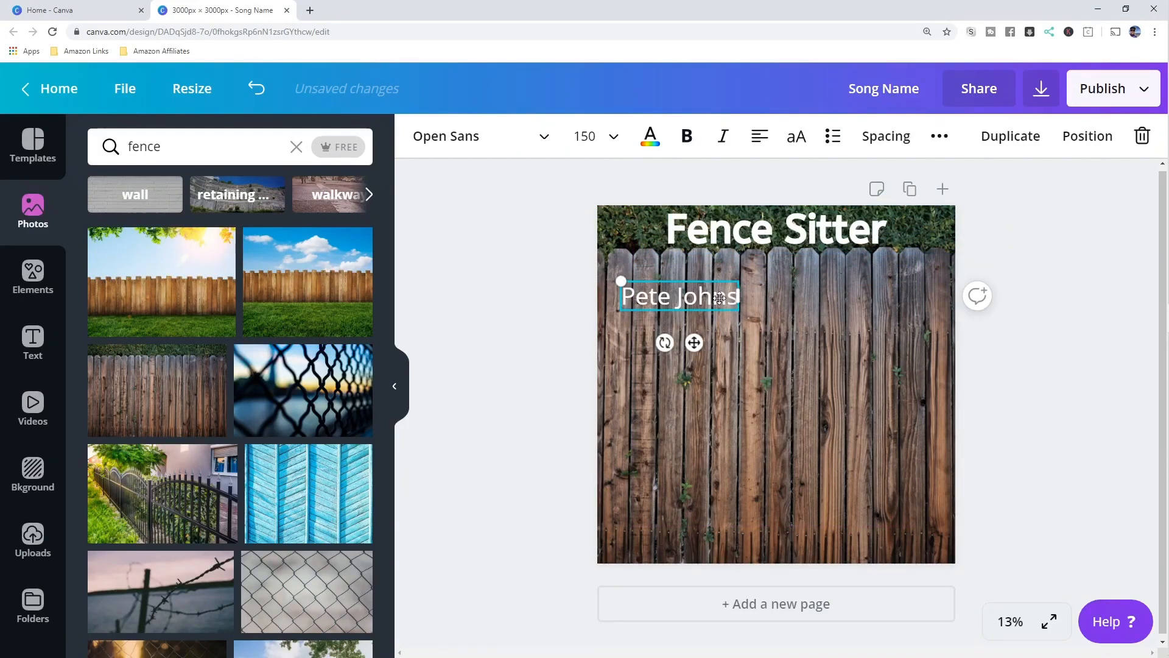
pyautogui.moveTo(712, 305); pyautogui.dragTo(815, 282)
pyautogui.click(1000, 323)
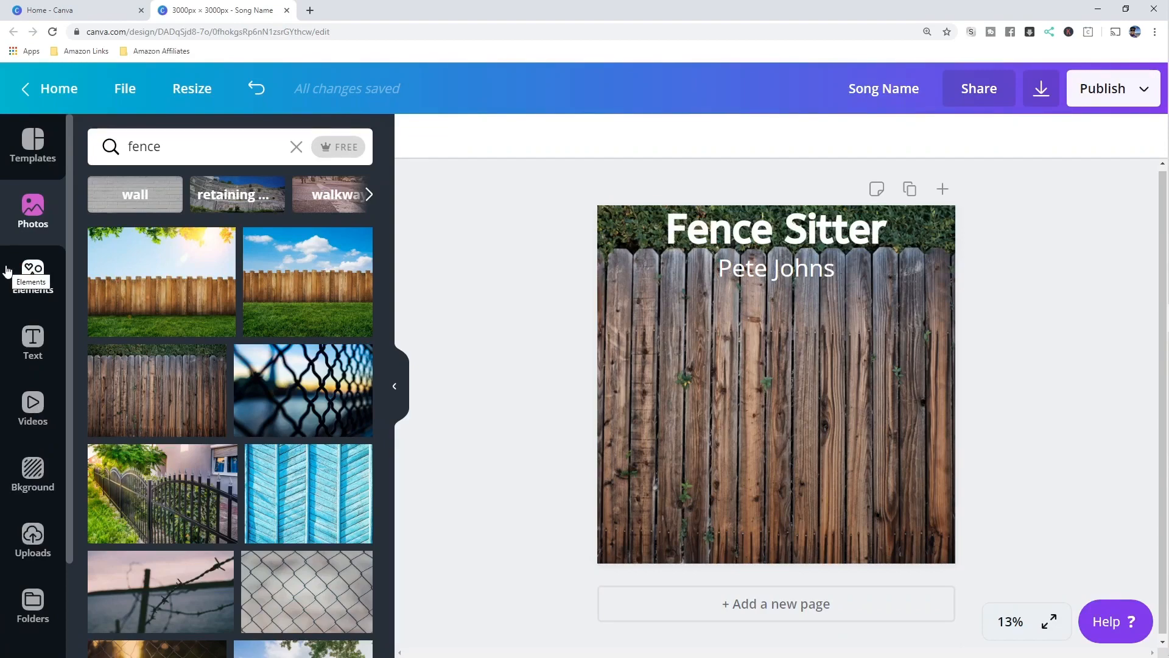
# - Show the images already uploaded to Canva
pyautogui.click(44, 541)
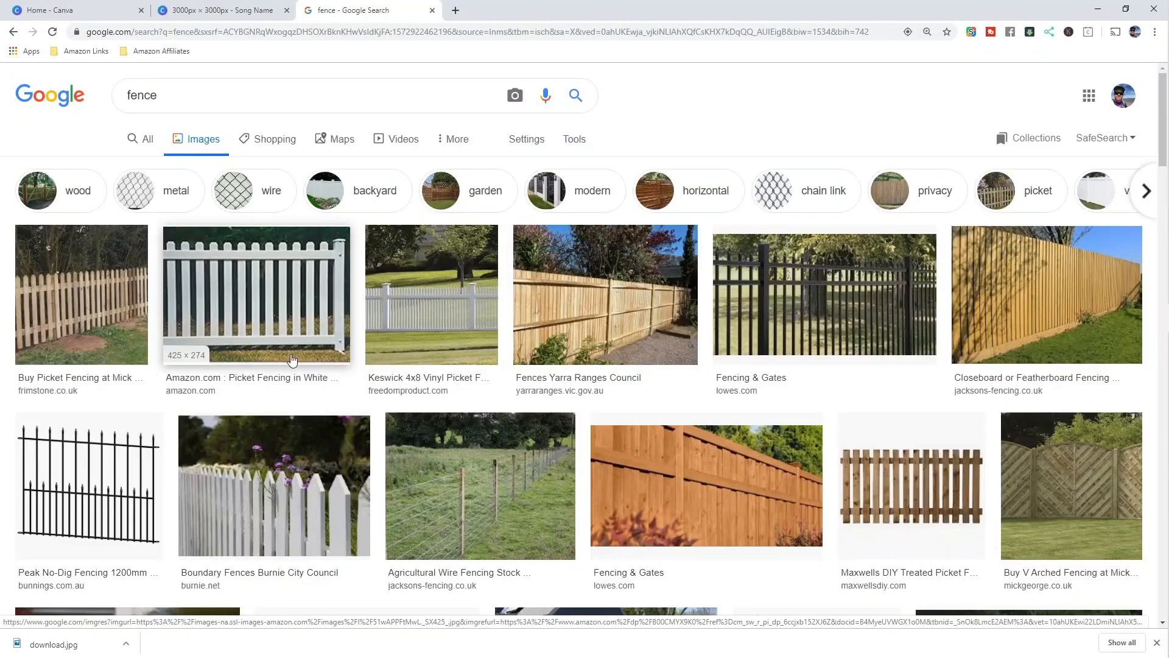
# - Filter the fence image results to Large size and labeled for reuse with modification
pyautogui.click(577, 141)
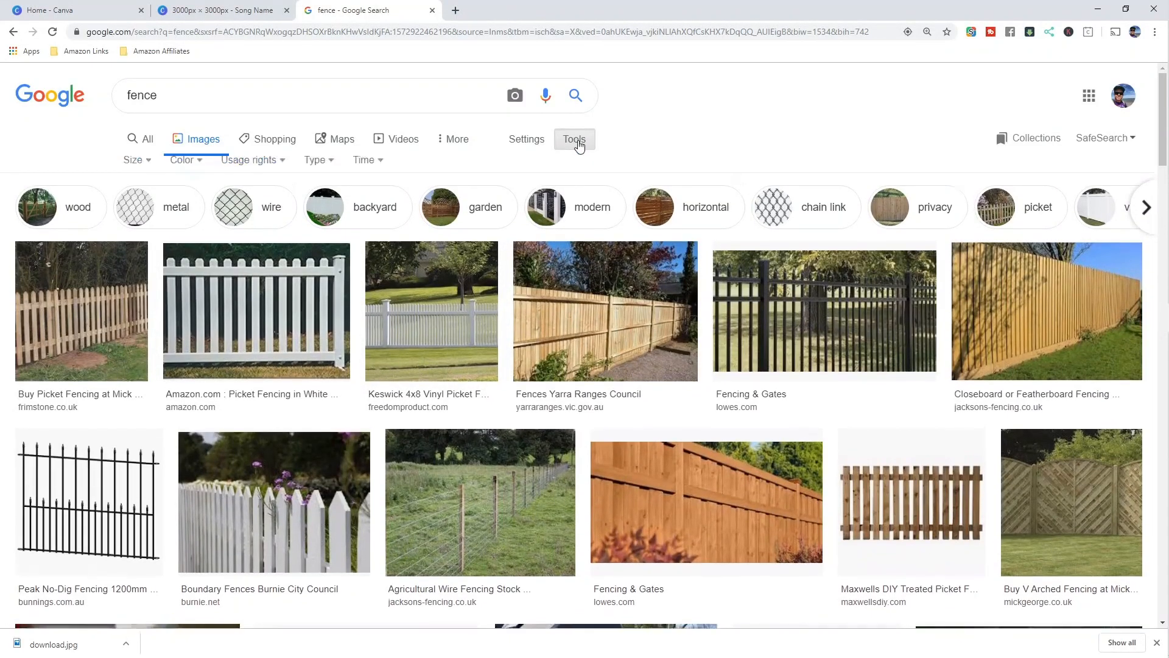
pyautogui.click(149, 168)
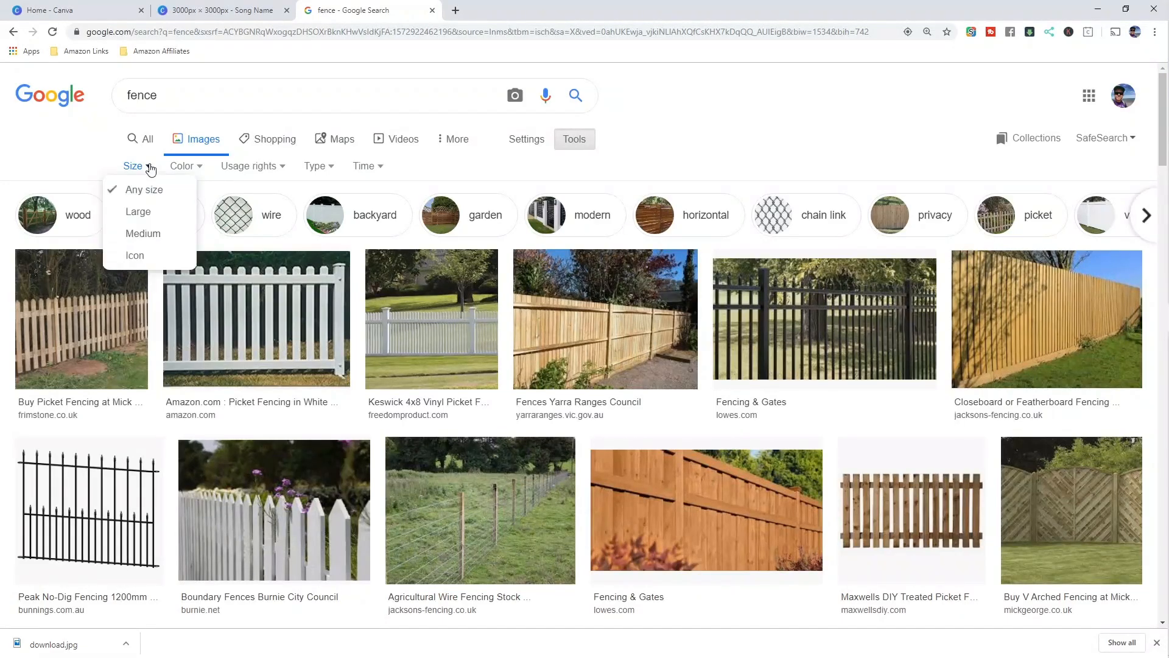
pyautogui.click(148, 216)
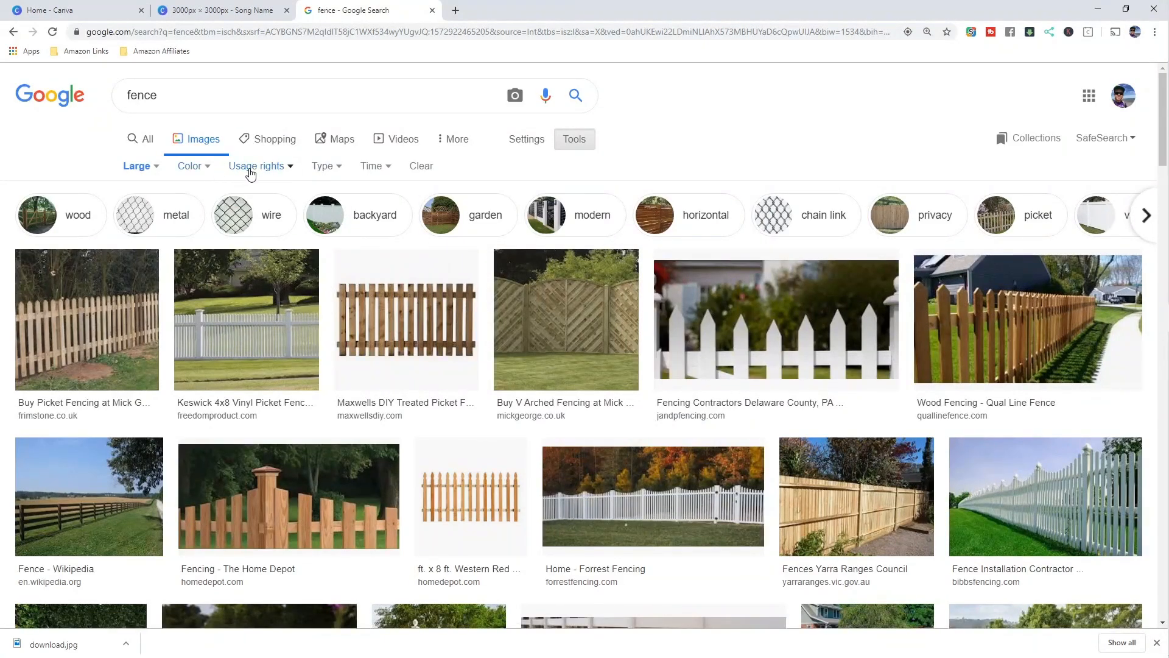
pyautogui.click(273, 172)
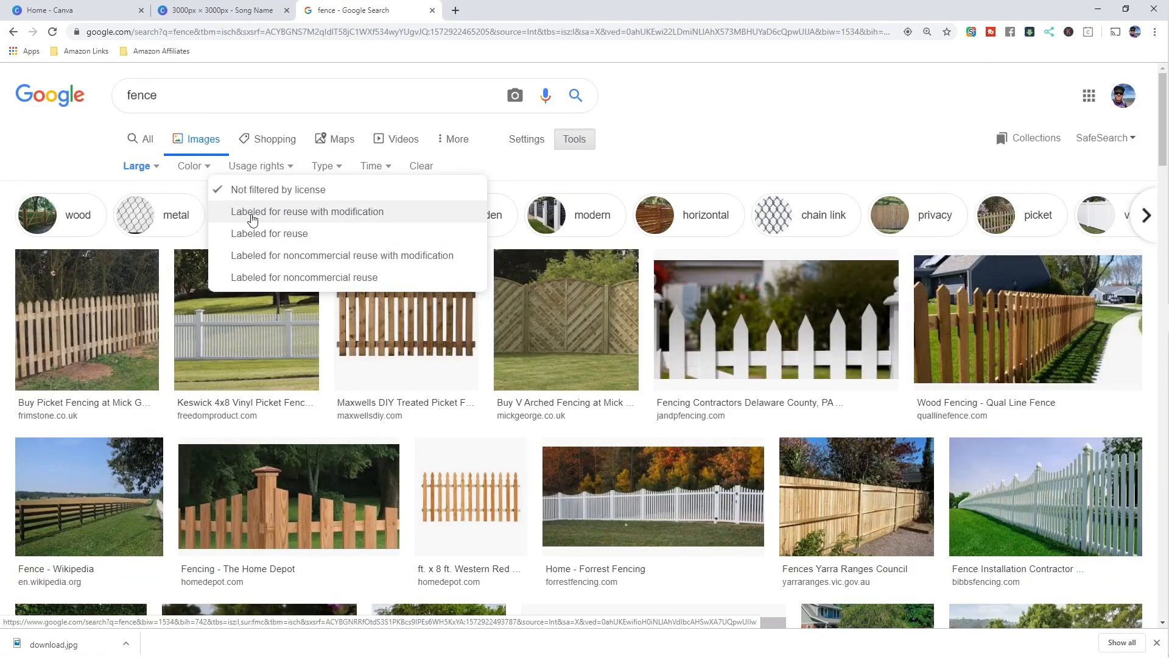
pyautogui.click(289, 213)
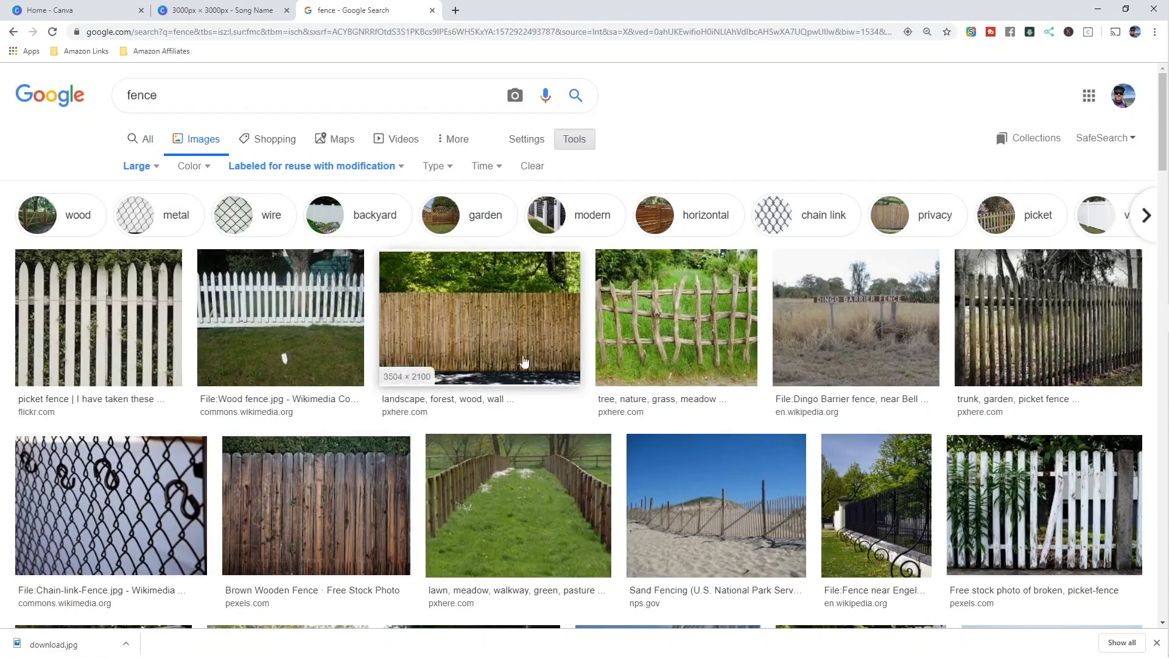
# - Save the bamboo fence photo Bamboo-blossom-fence-genay-france.jpg from Google Images under its default name
pyautogui.scroll(-3, 505, 304)
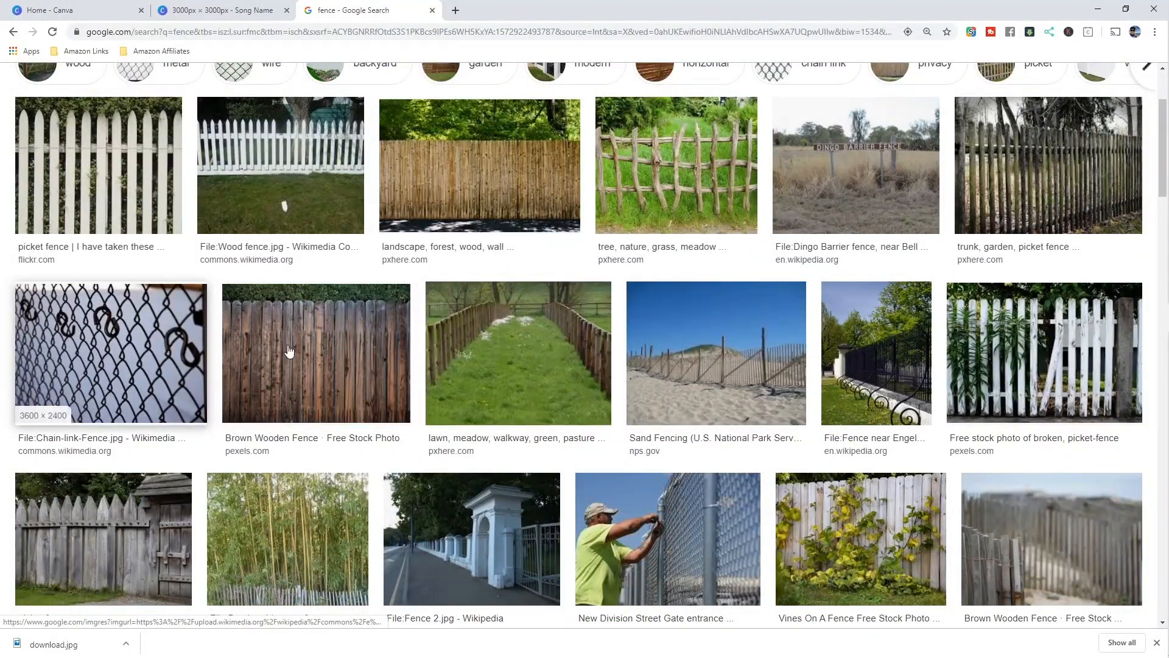
pyautogui.scroll(-2, 476, 329)
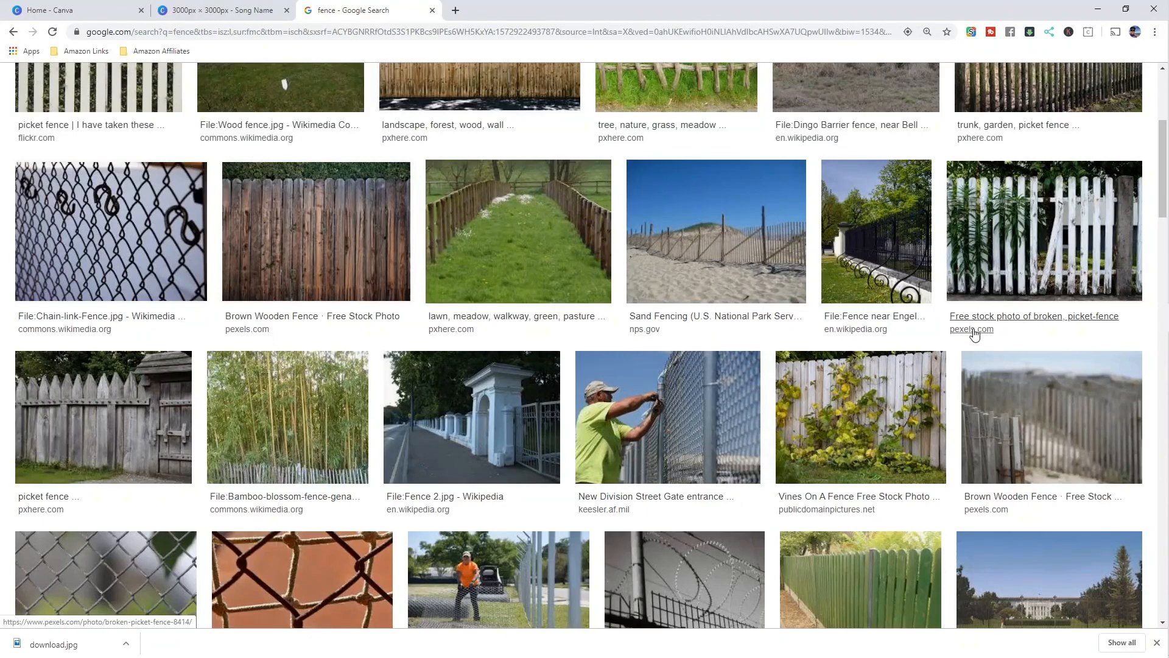
pyautogui.scroll(-1, 408, 232)
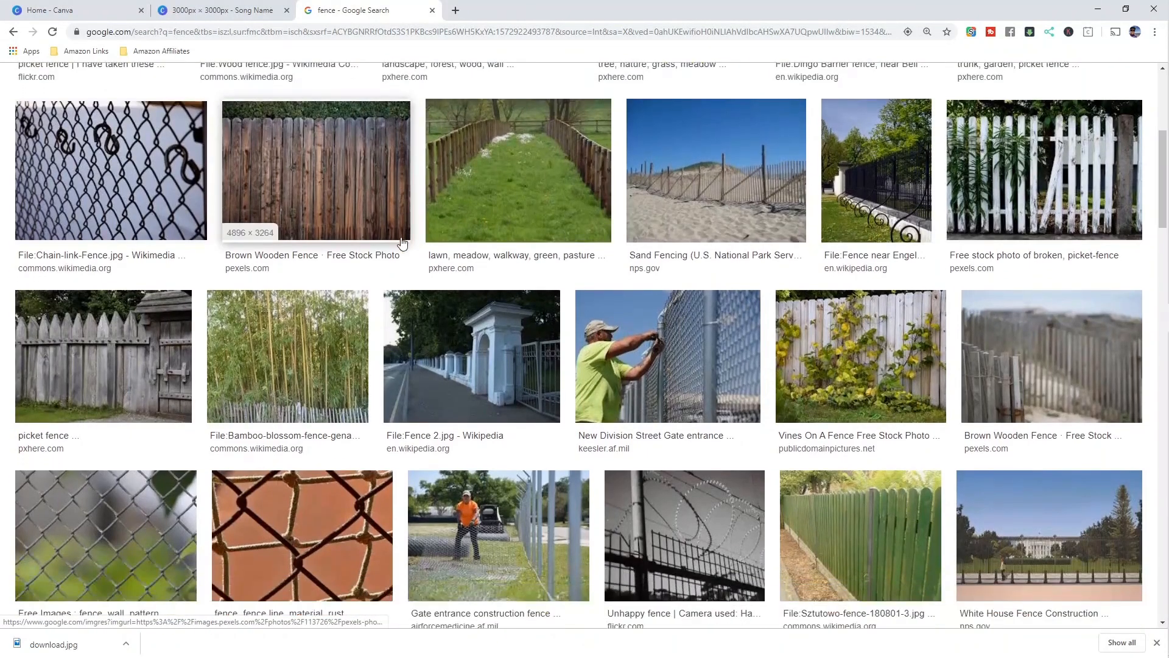
pyautogui.scroll(-1, 425, 210)
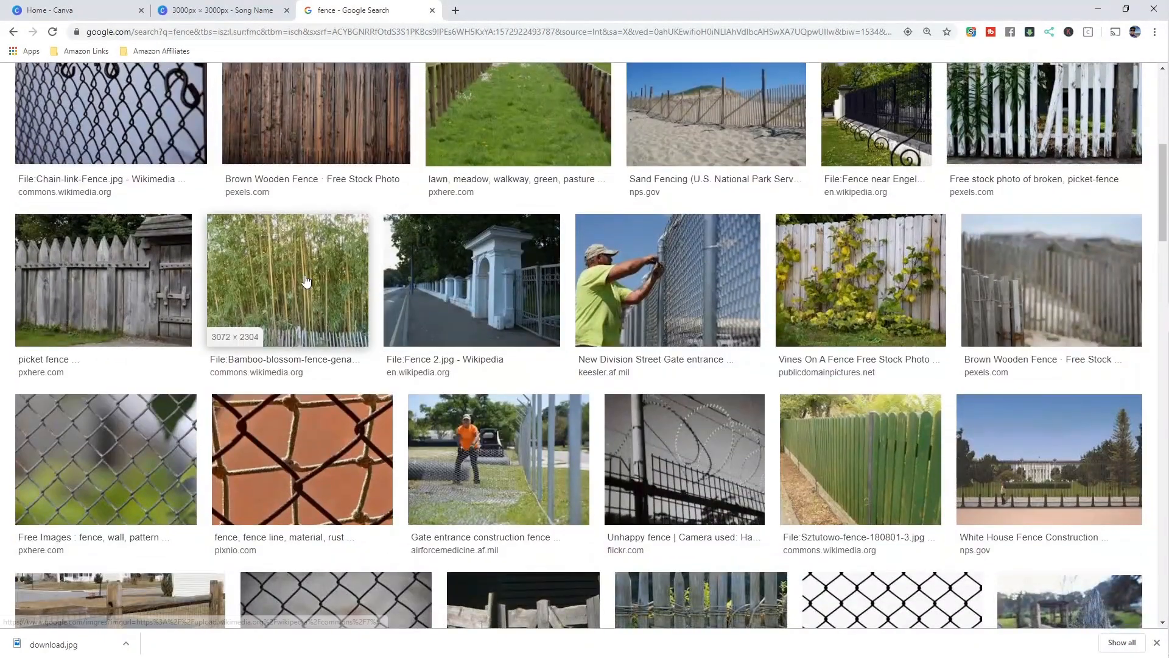
pyautogui.scroll(-1, 451, 201)
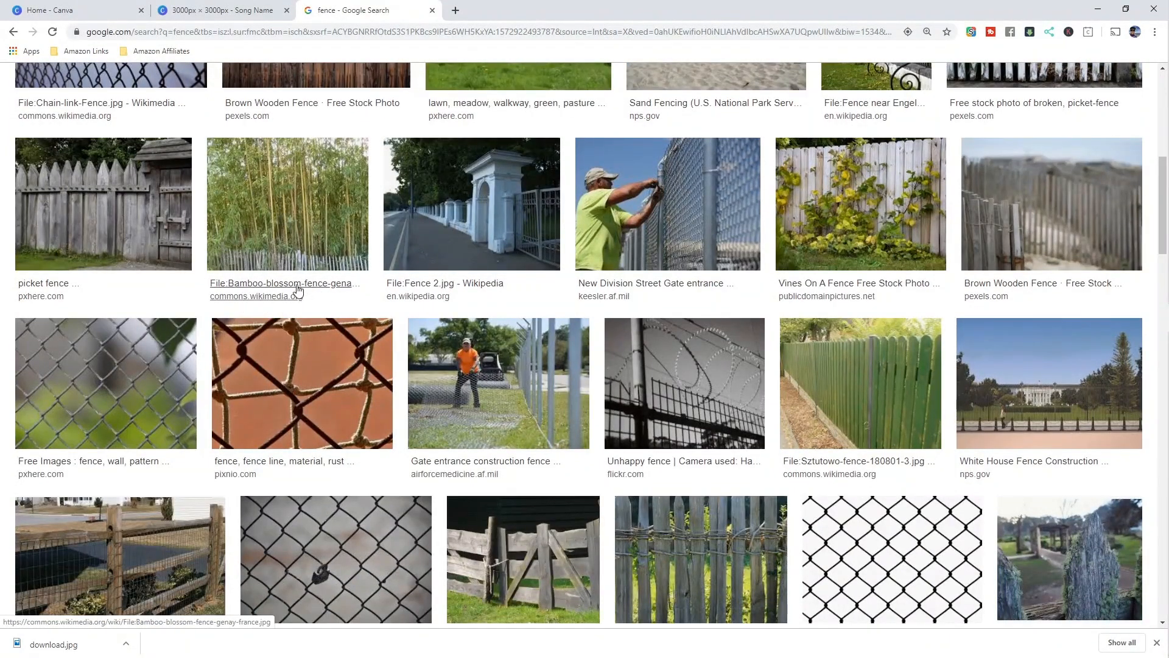
pyautogui.click(291, 228)
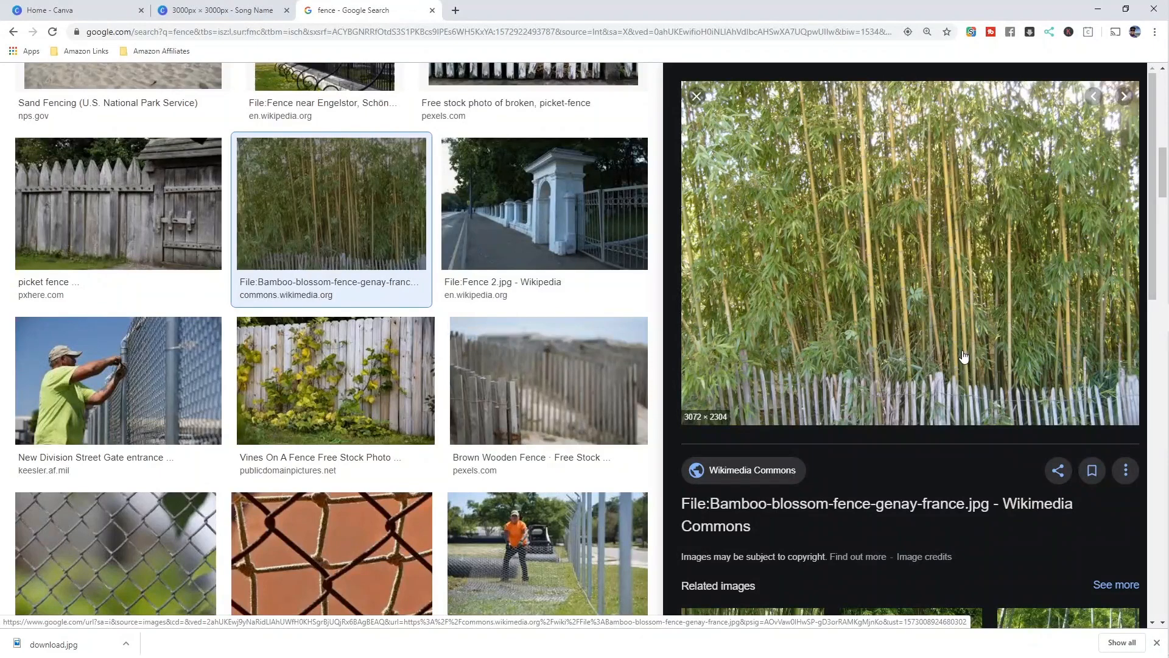
pyautogui.rightClick(896, 350)
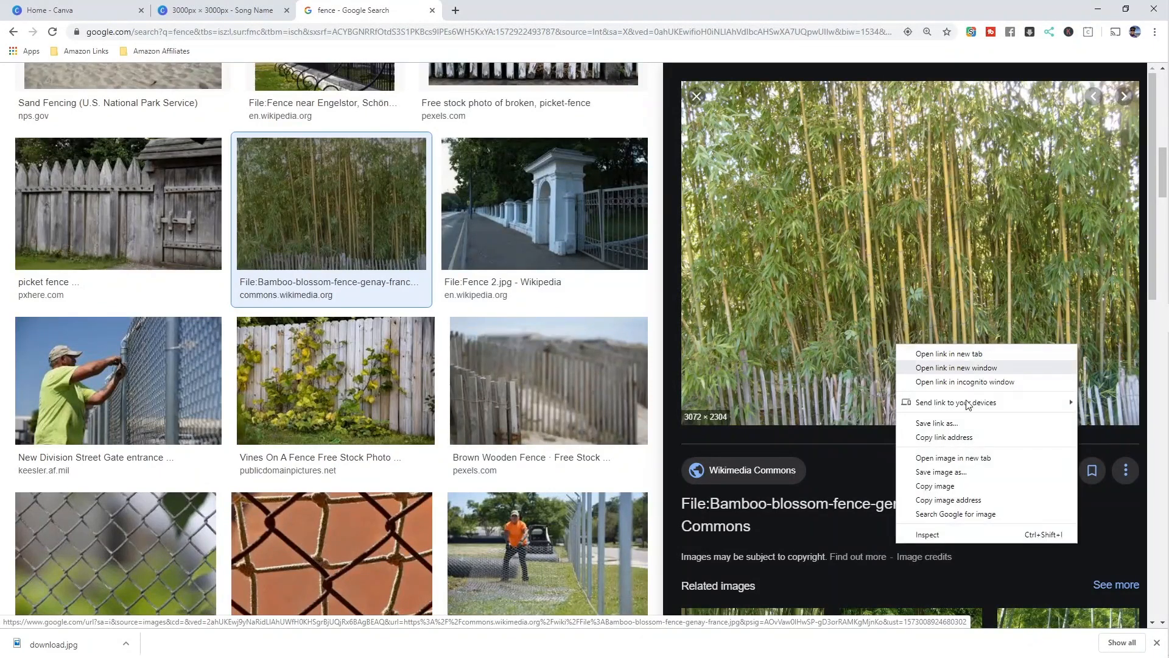
pyautogui.click(941, 472)
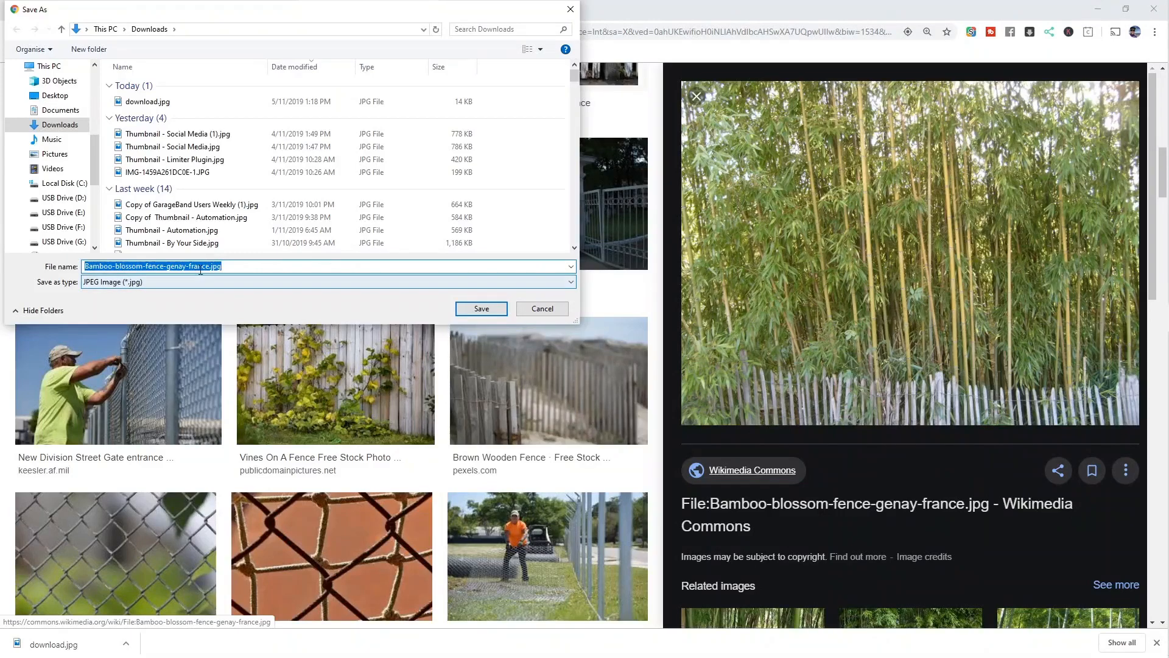
pyautogui.click(486, 310)
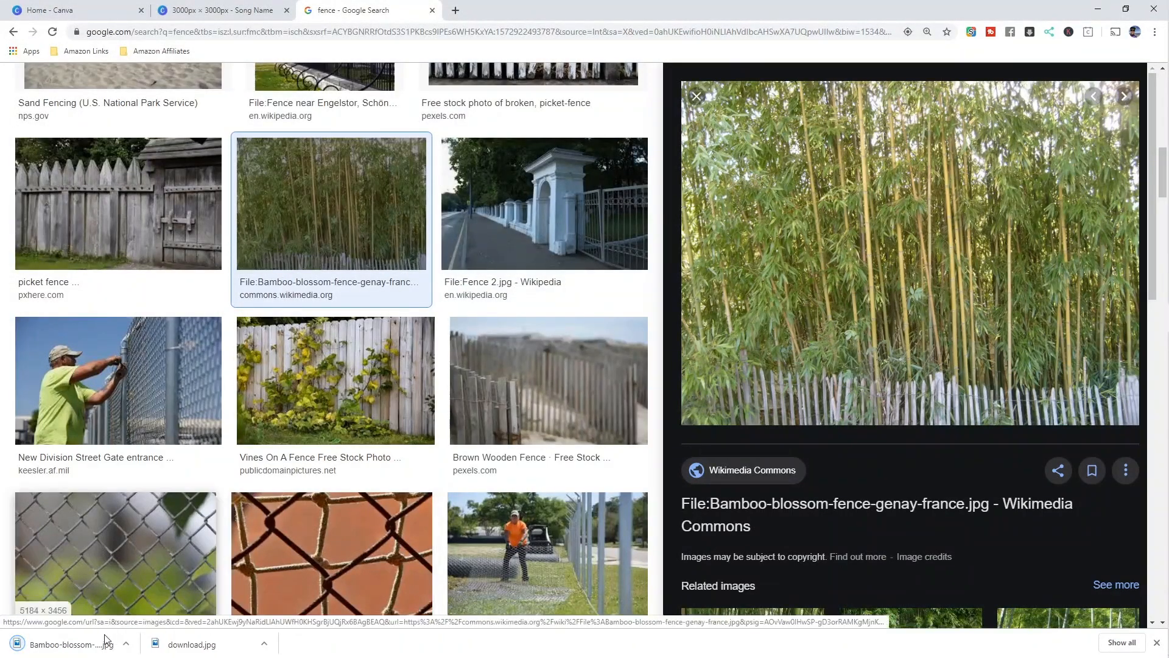
# - Upload the downloaded bamboo fence photo into Canva's Uploads panel
pyautogui.click(211, 13)
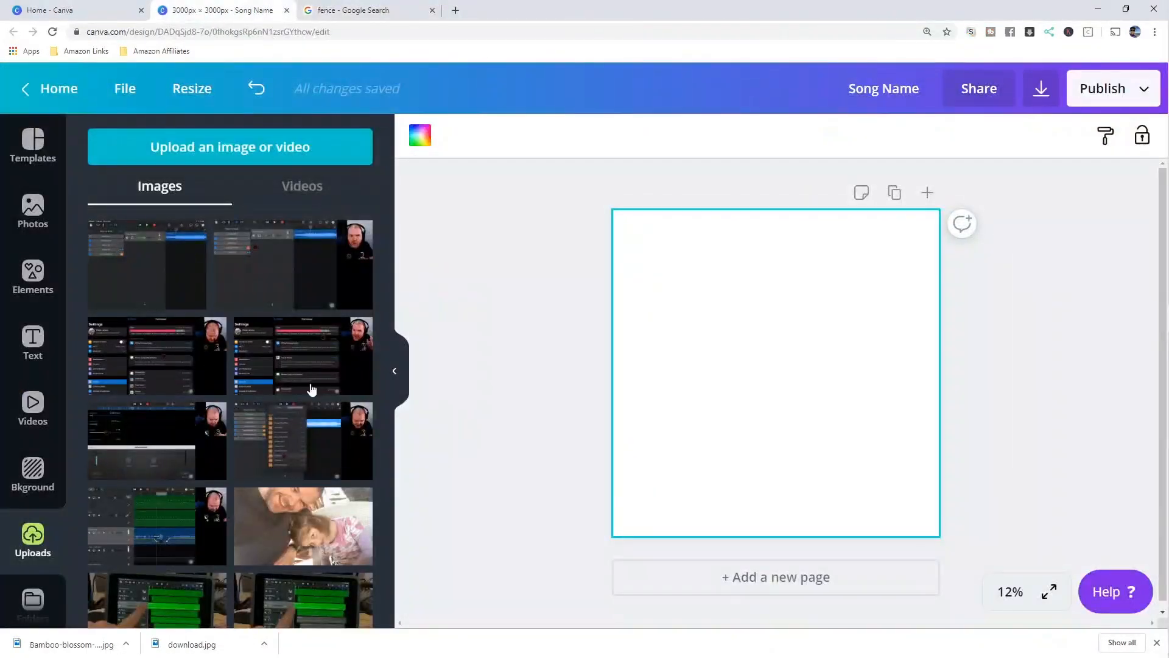
pyautogui.moveTo(67, 650); pyautogui.dragTo(179, 426)
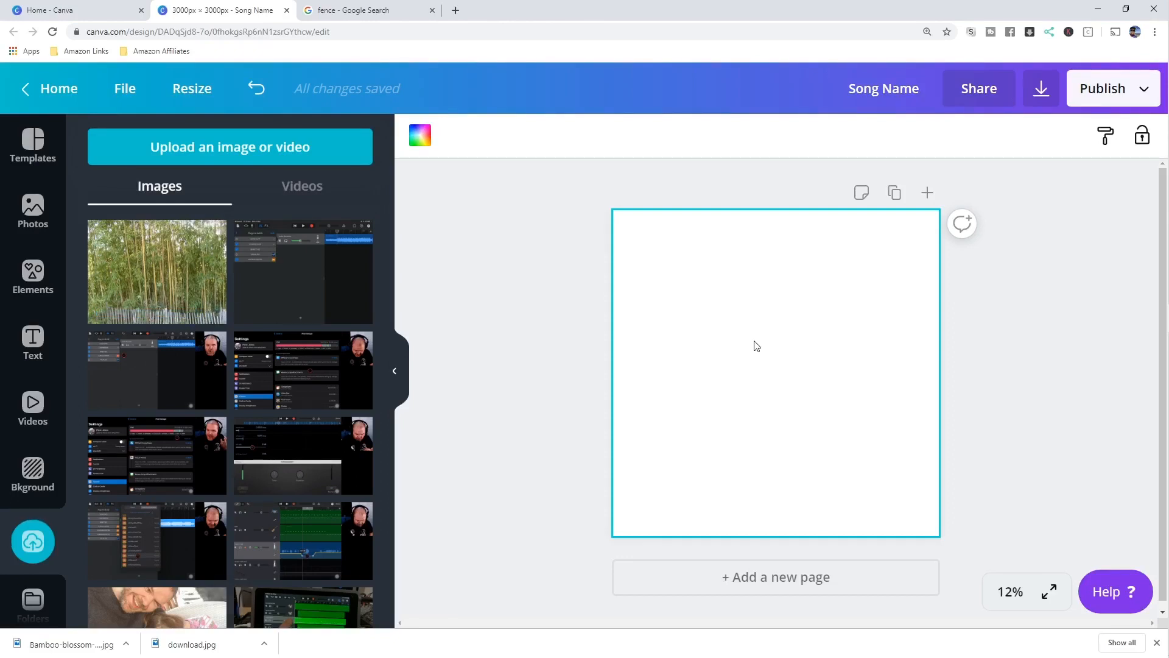
# - Add the uploaded bamboo photo and stretch it to cover the whole square page behind the title
pyautogui.click(168, 282)
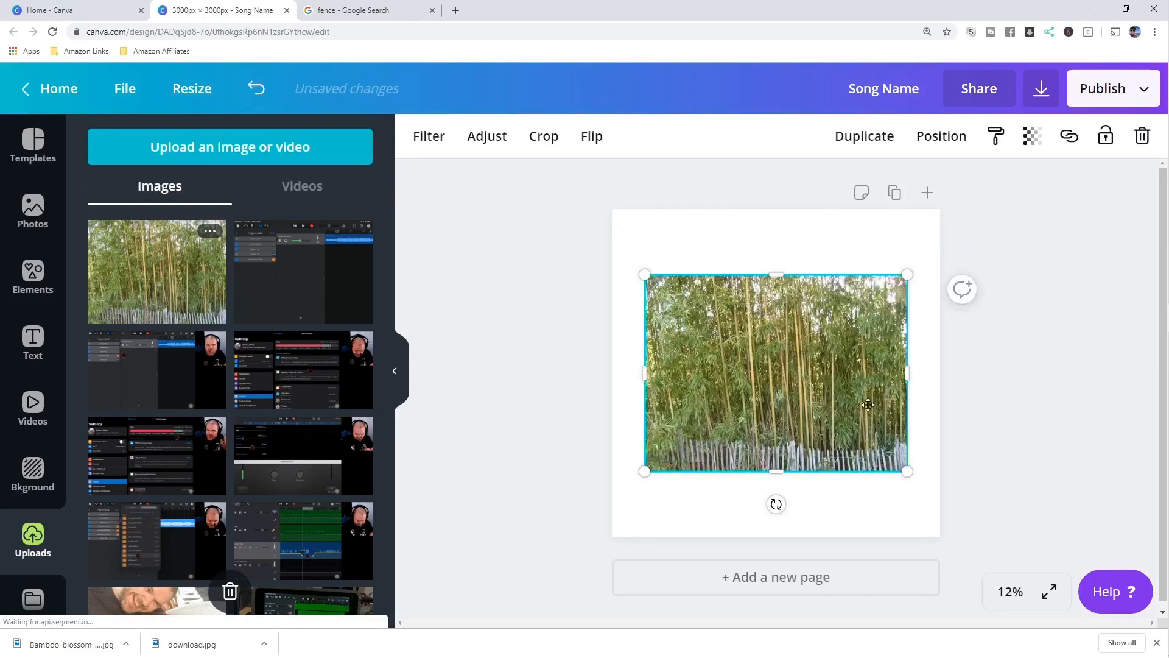
pyautogui.moveTo(868, 404); pyautogui.dragTo(839, 413)
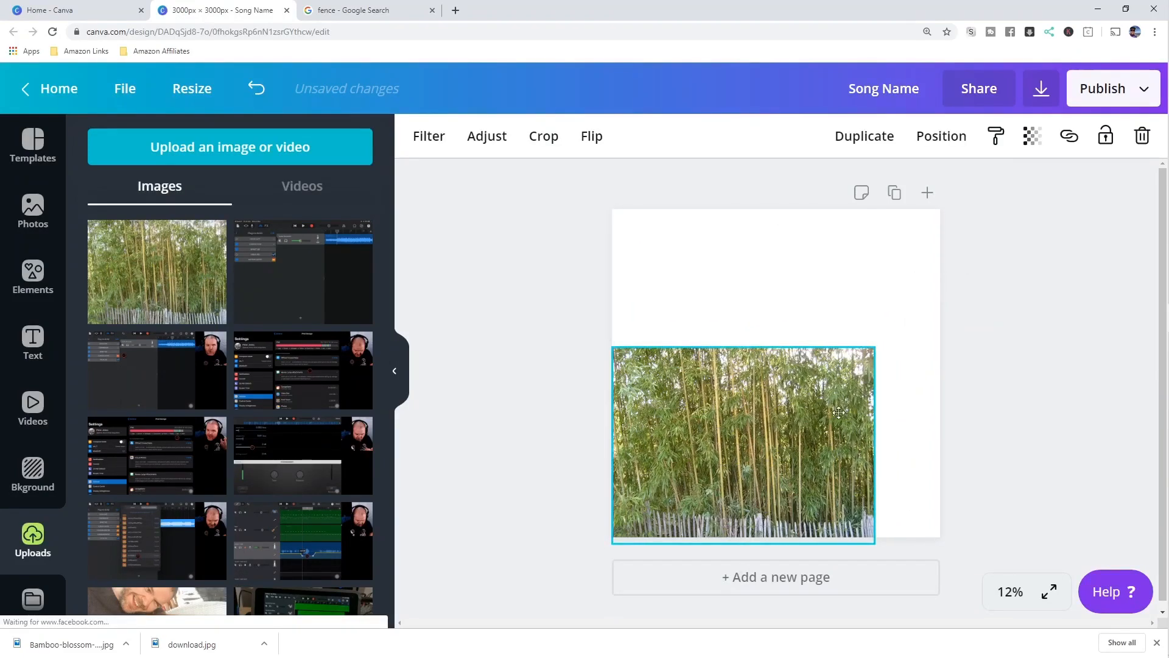
pyautogui.moveTo(875, 349); pyautogui.dragTo(1047, 217)
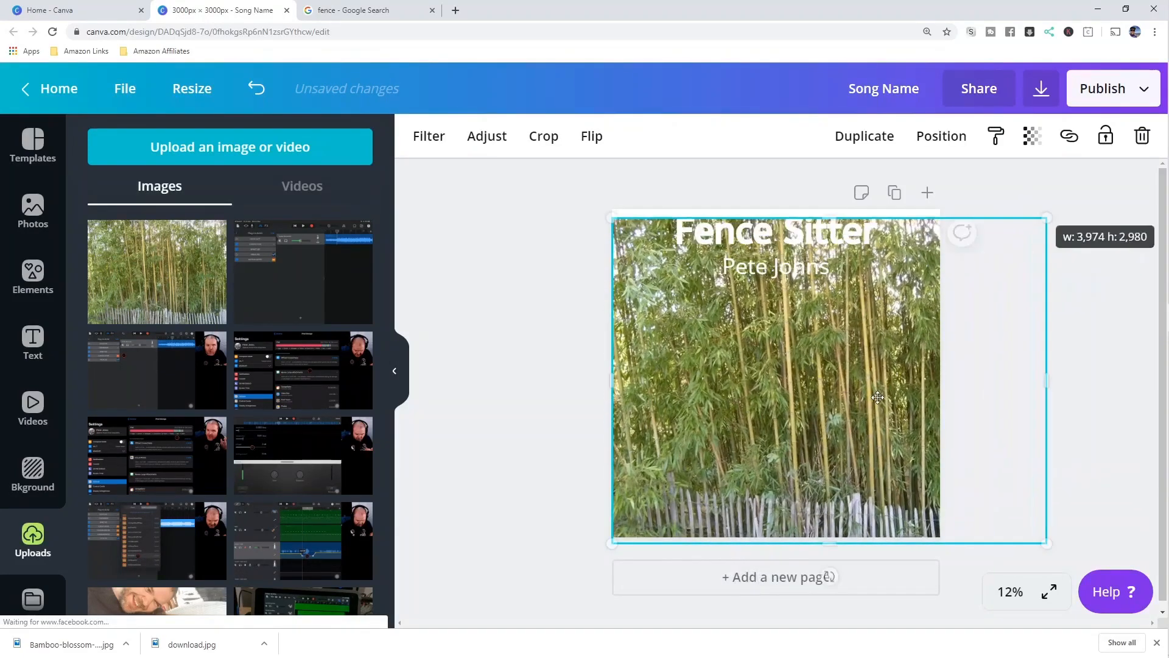
pyautogui.moveTo(878, 397); pyautogui.dragTo(854, 379)
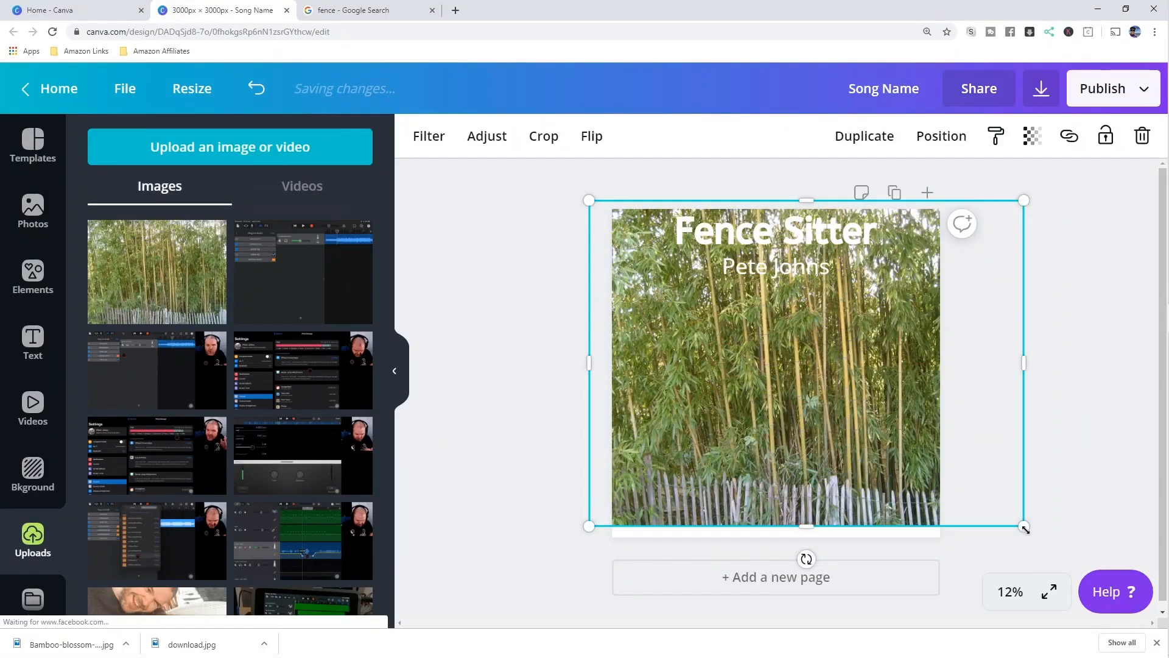
pyautogui.moveTo(1025, 529); pyautogui.dragTo(1052, 549)
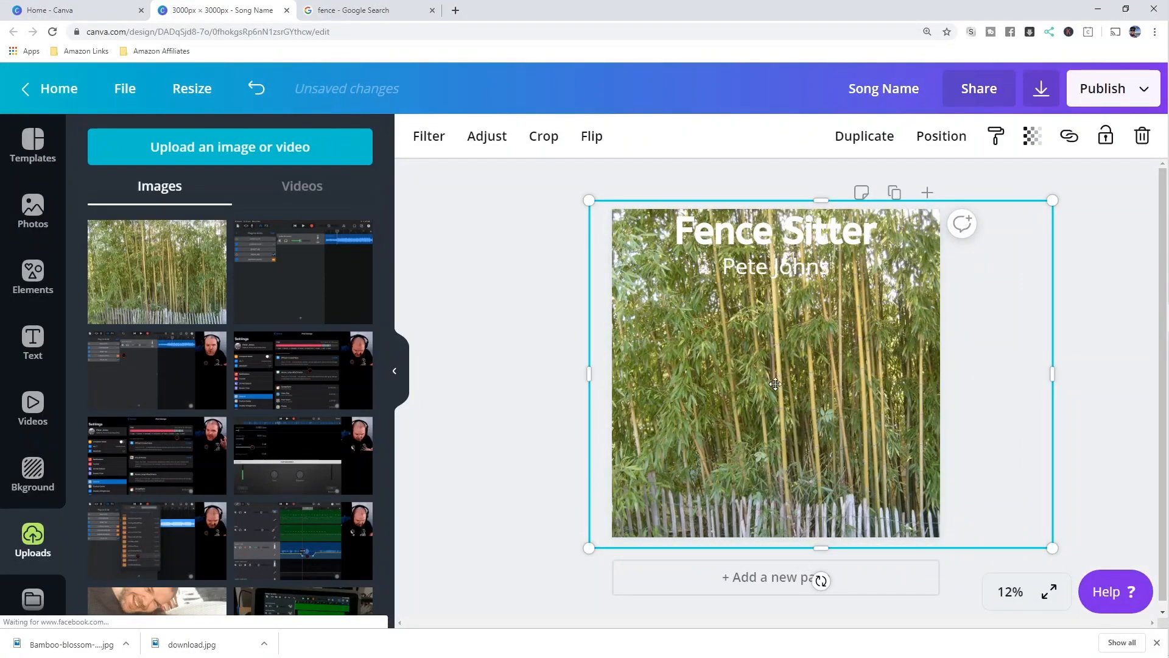
pyautogui.moveTo(766, 406); pyautogui.dragTo(763, 402)
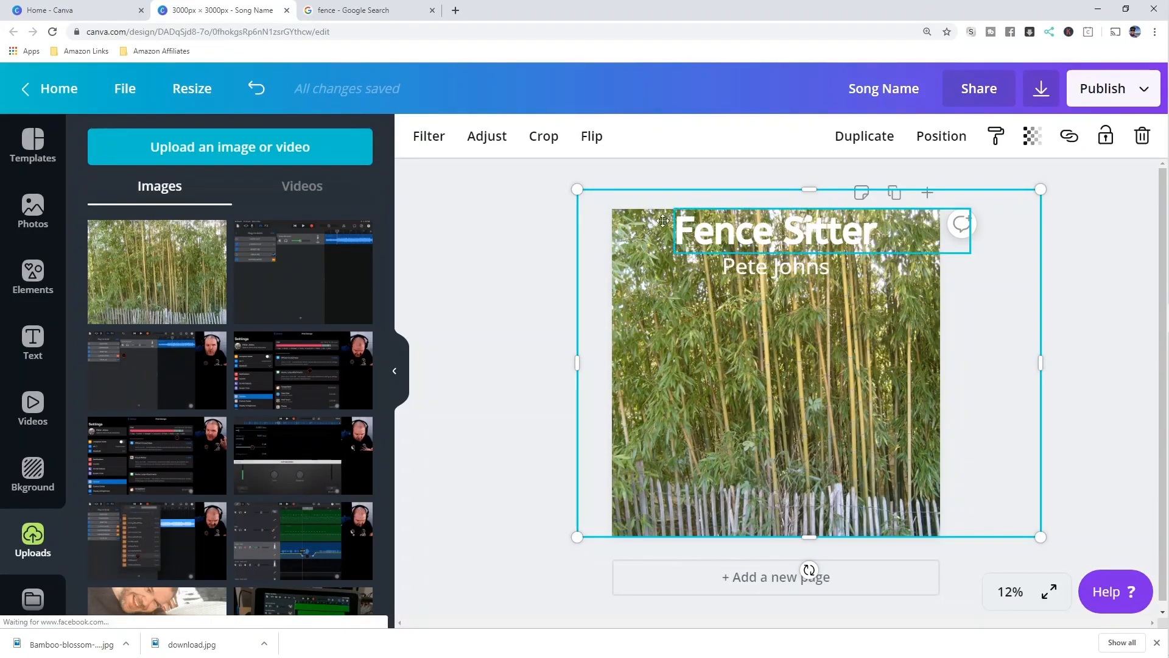
pyautogui.click(527, 279)
pyautogui.click(780, 372)
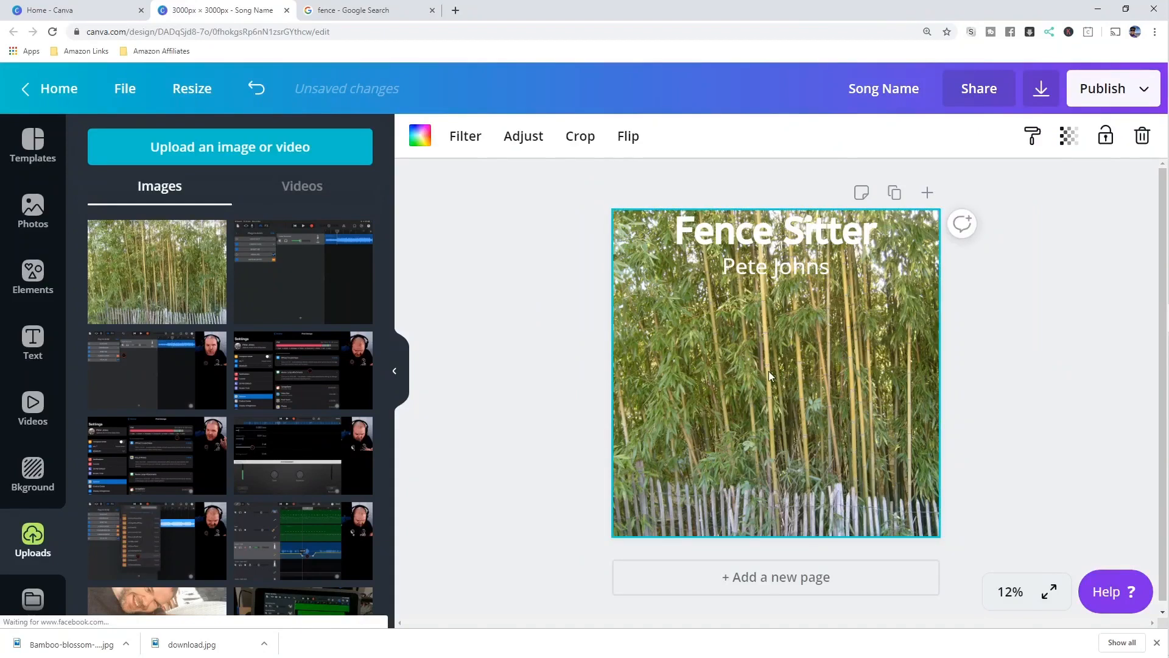
pyautogui.click(522, 136)
# - Darken the bamboo photo to brightness -10 and briefly revisit the Google Images fence results
pyautogui.moveTo(247, 180)
pyautogui.mouseDown()
pyautogui.moveTo(213, 185)
pyautogui.moveTo(240, 187)
pyautogui.mouseUp()
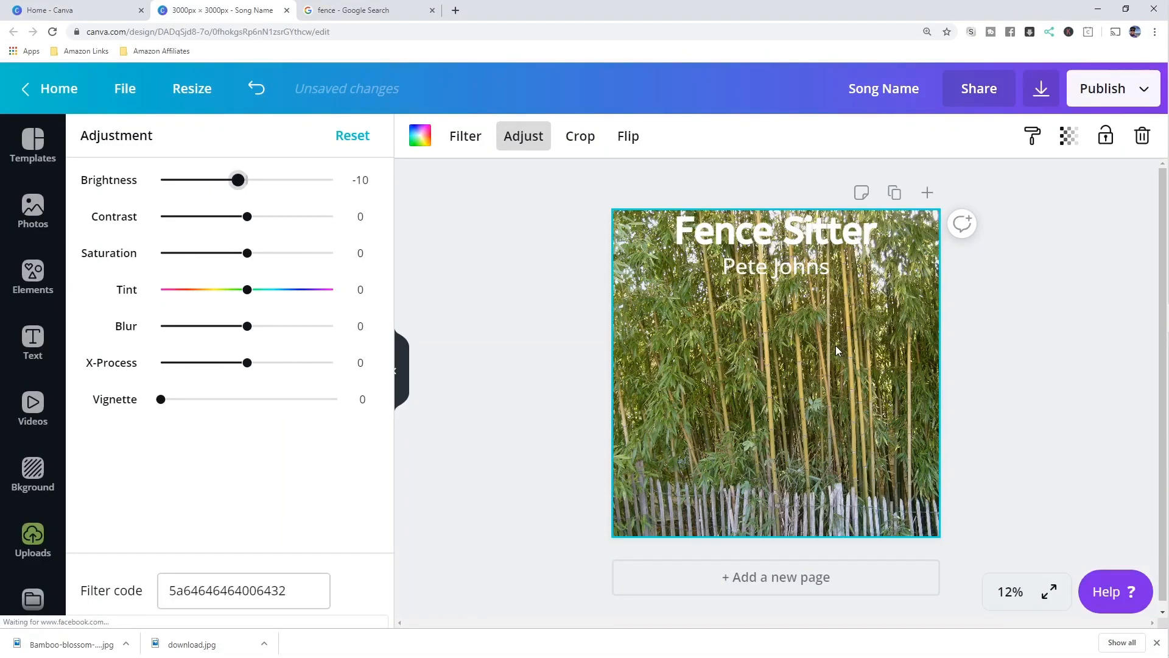
pyautogui.click(361, 11)
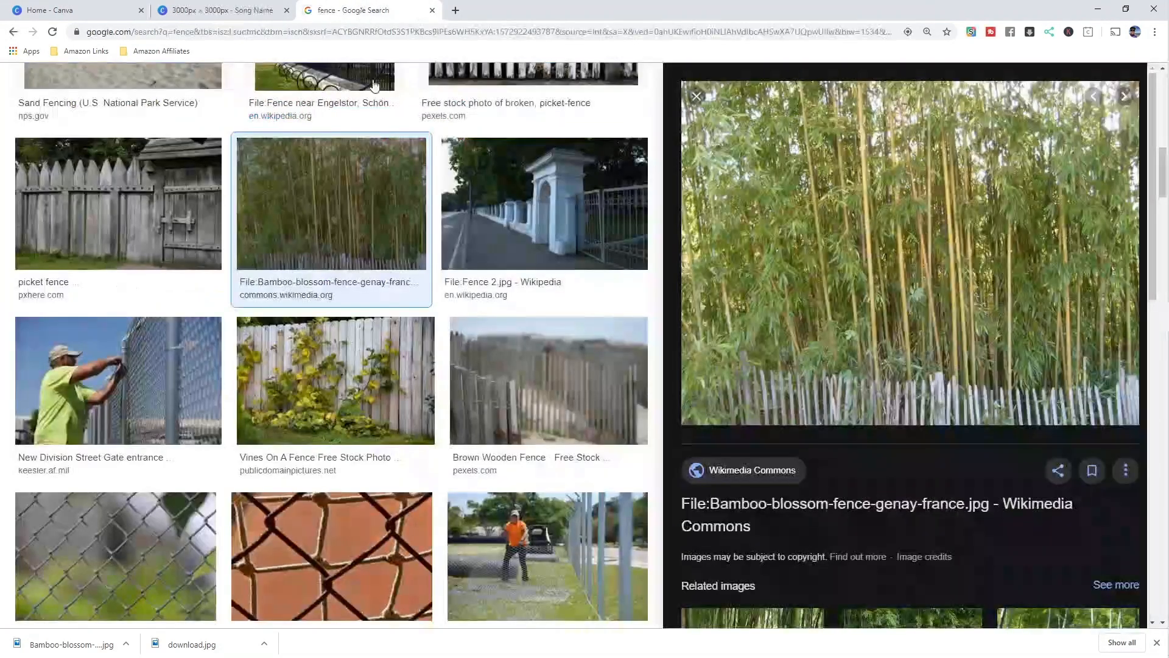
pyautogui.click(229, 10)
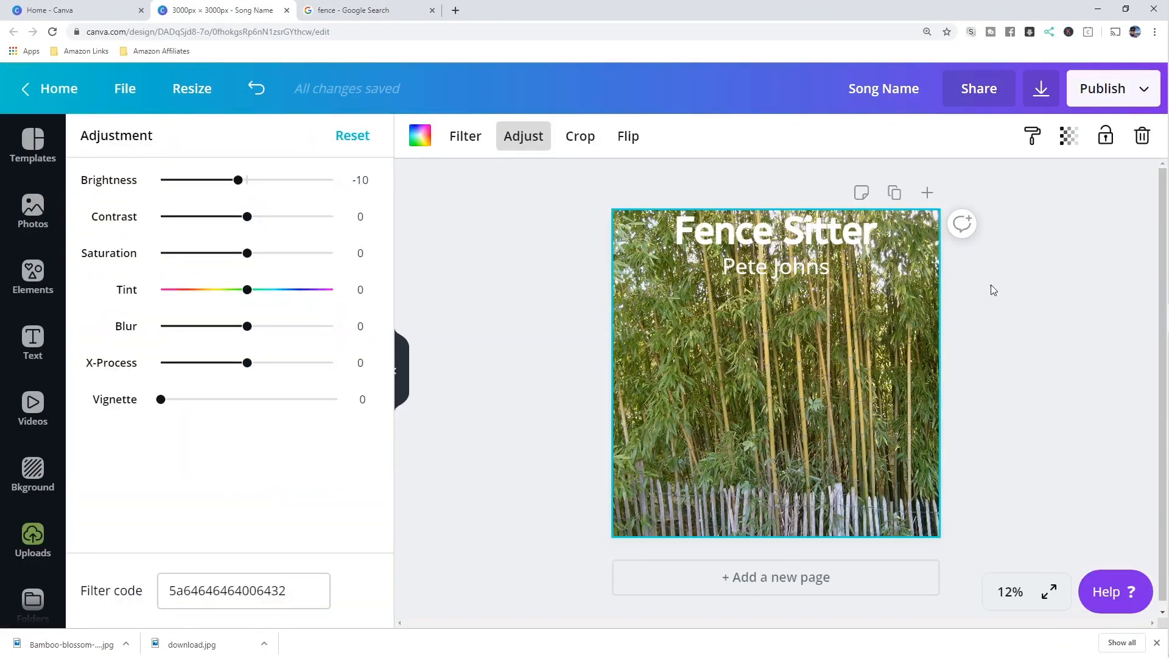
# - Deselect the photo to view the cover with its bamboo background
pyautogui.click(992, 284)
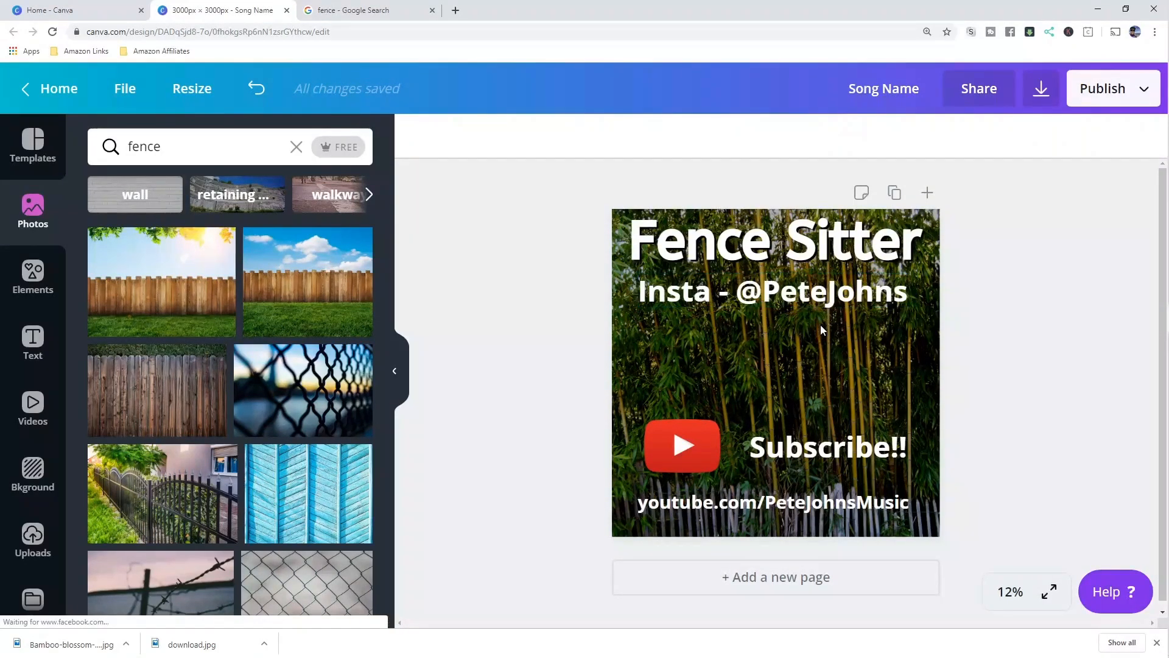
# - Place the blurred chain-link fence photo and enlarge it to fill the whole cover
pyautogui.click(308, 394)
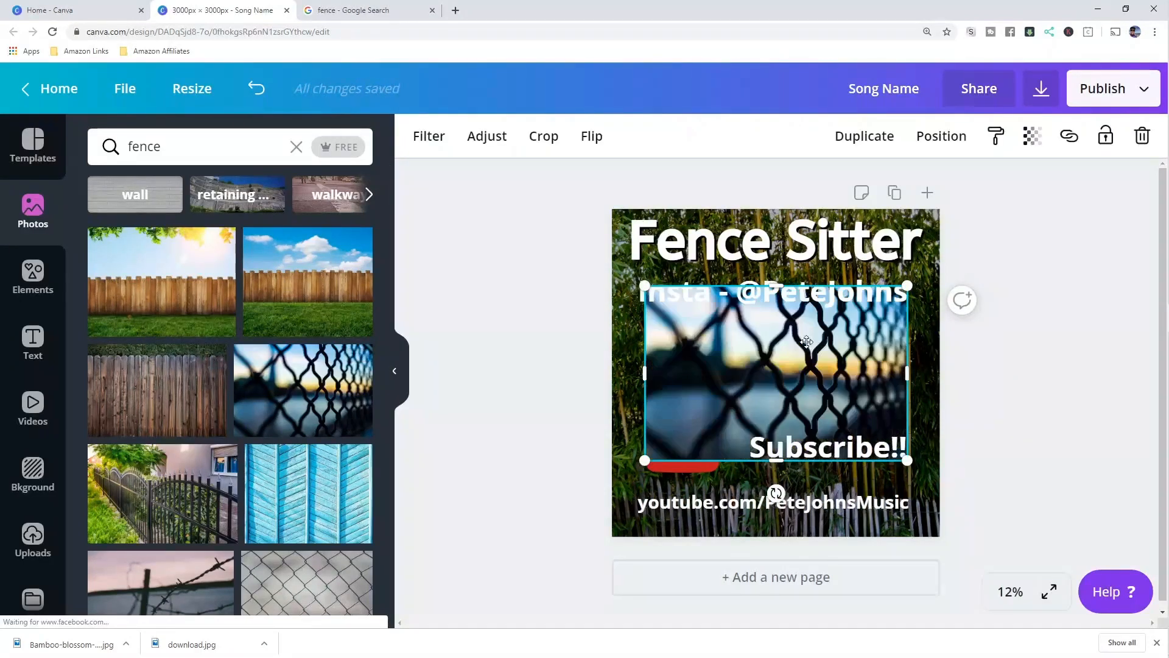
pyautogui.moveTo(787, 307); pyautogui.dragTo(754, 282)
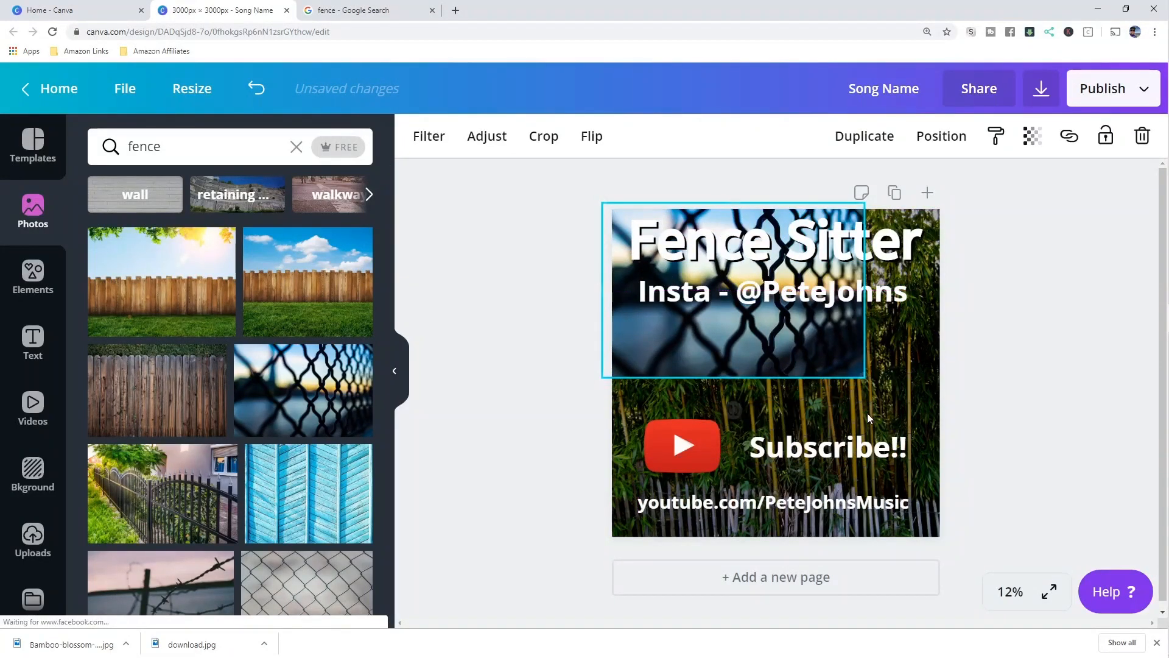
pyautogui.moveTo(863, 381); pyautogui.dragTo(1114, 577)
pyautogui.click(497, 280)
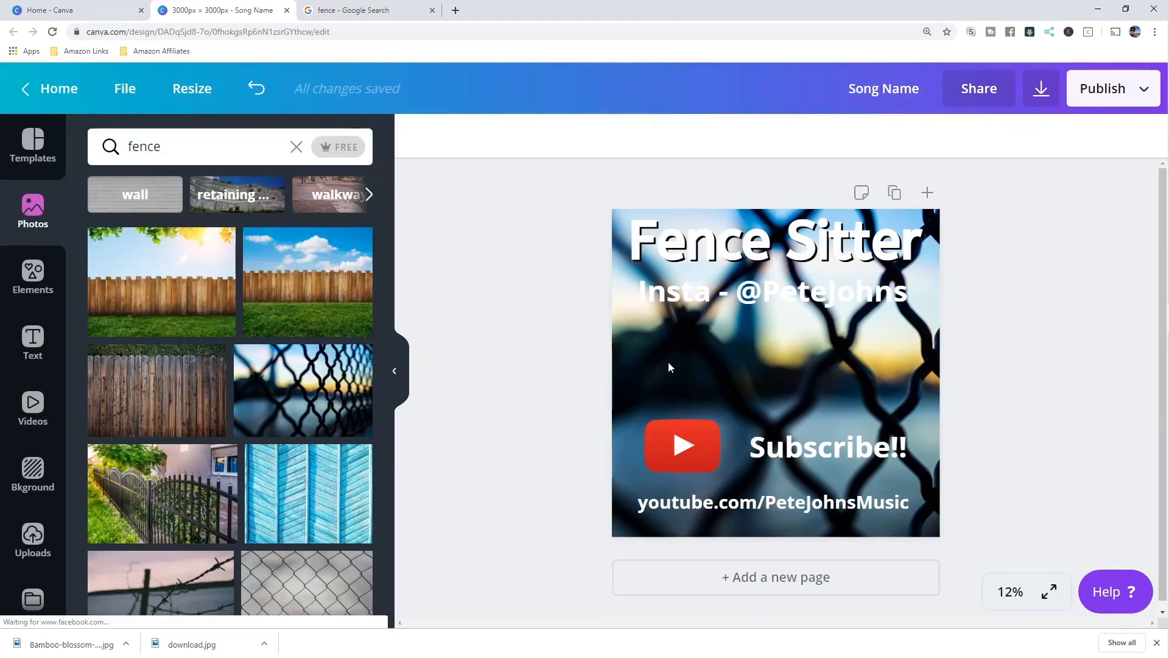
pyautogui.click(768, 358)
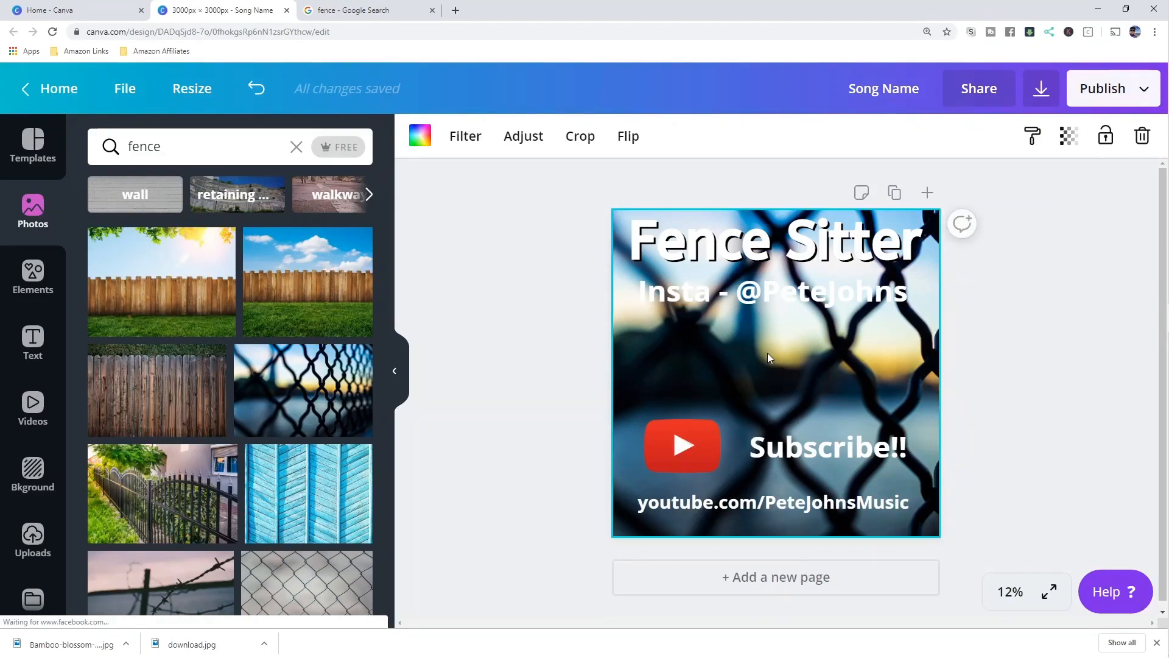
# - Delete the chain-link background and stretch the wooden fence and grass photo over the page
pyautogui.press('Delete')
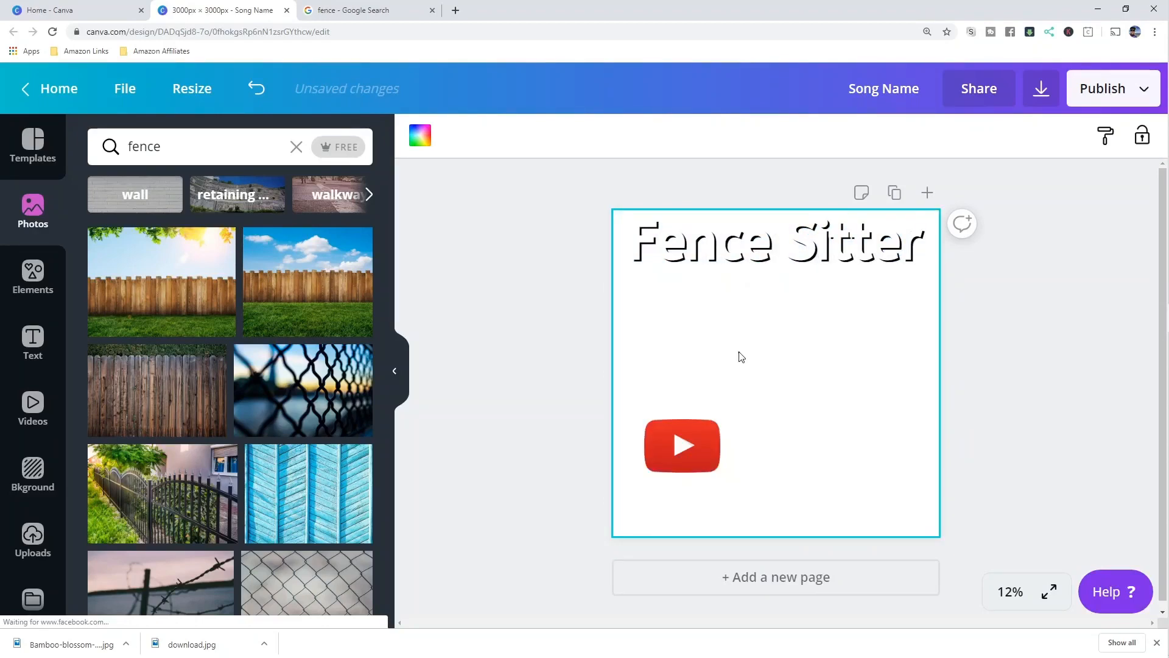
pyautogui.click(499, 332)
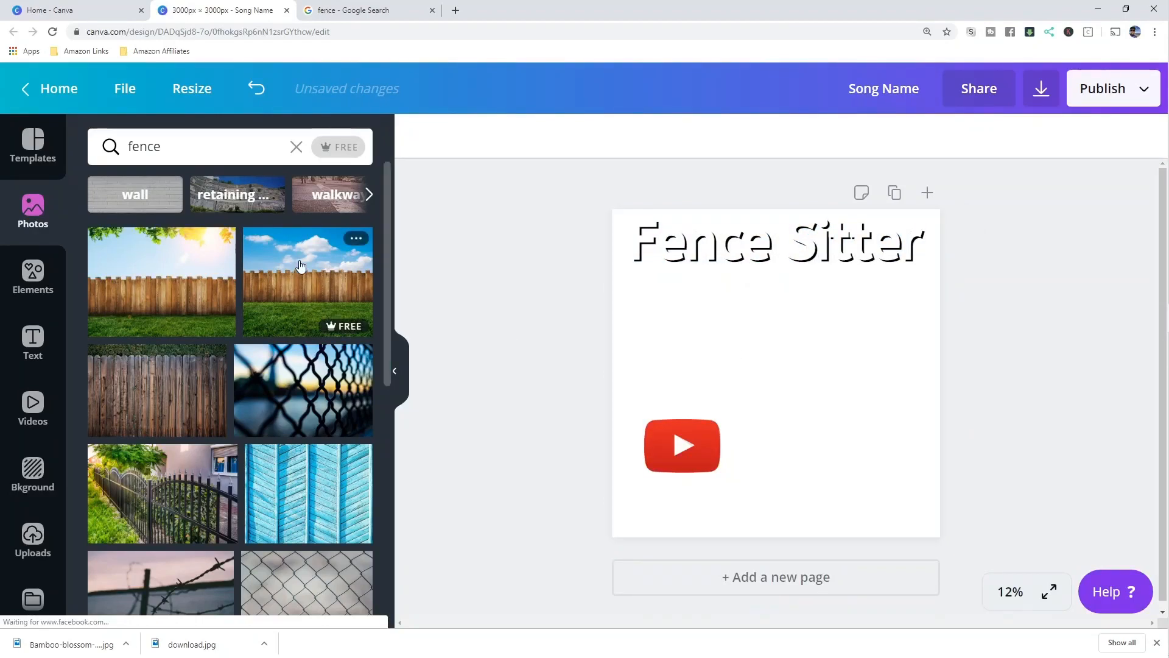
pyautogui.click(289, 287)
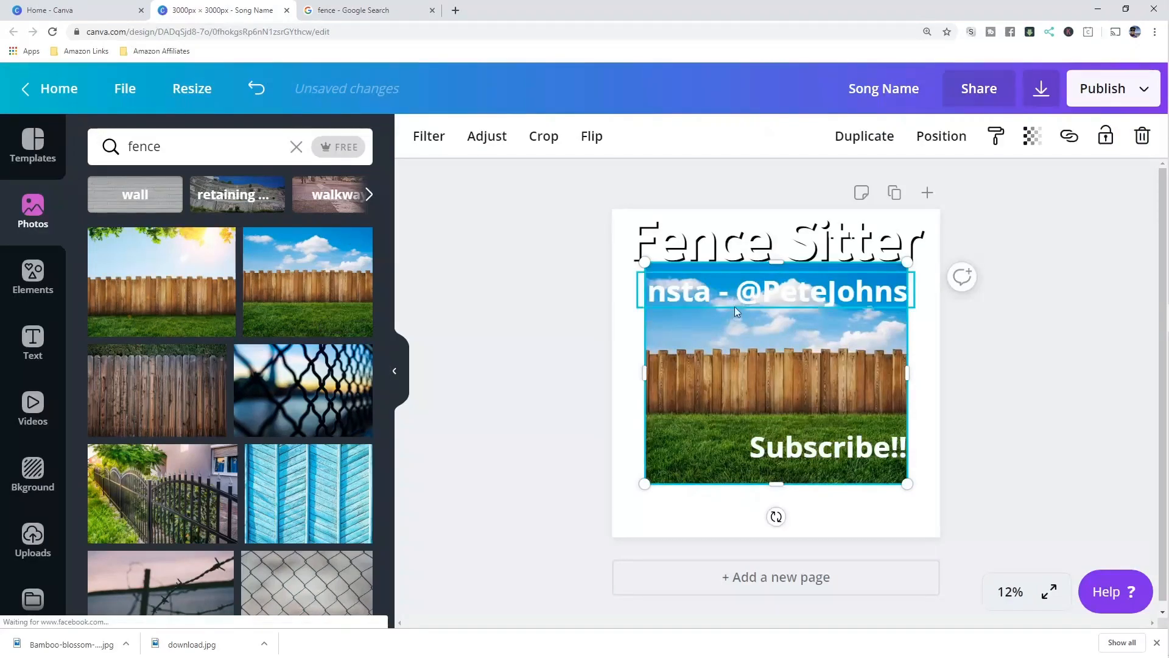
pyautogui.moveTo(784, 379); pyautogui.dragTo(727, 302)
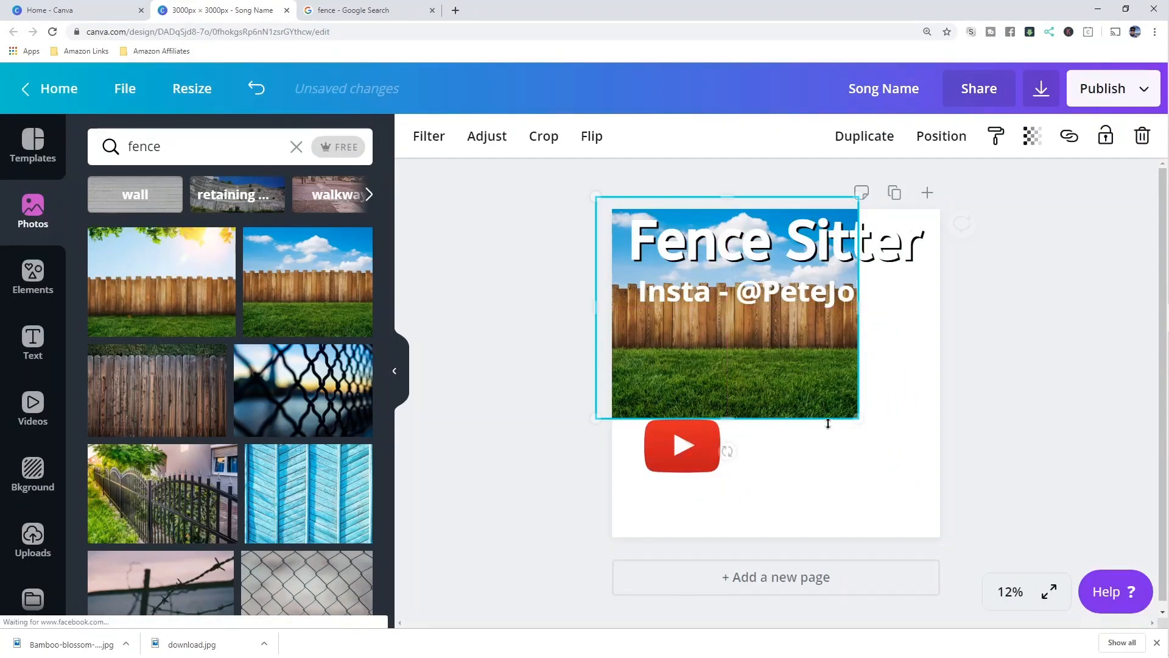
pyautogui.moveTo(862, 421); pyautogui.dragTo(992, 551)
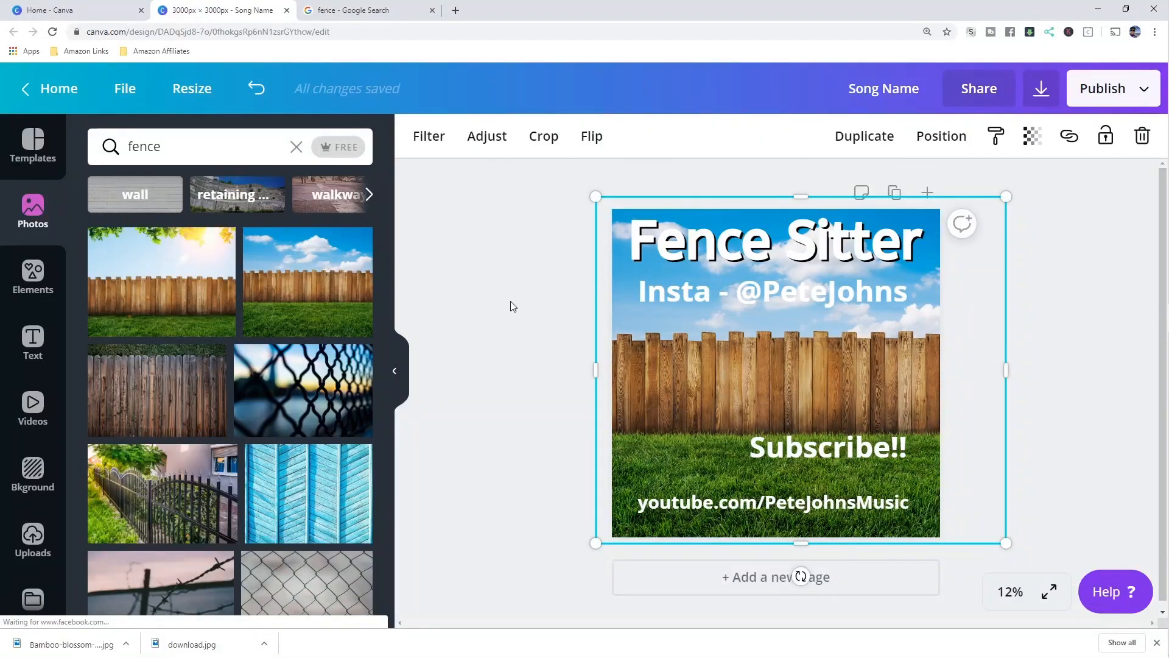
# - Set the wooden fence photo's Blur to 39 and Brightness to -27
pyautogui.click(491, 138)
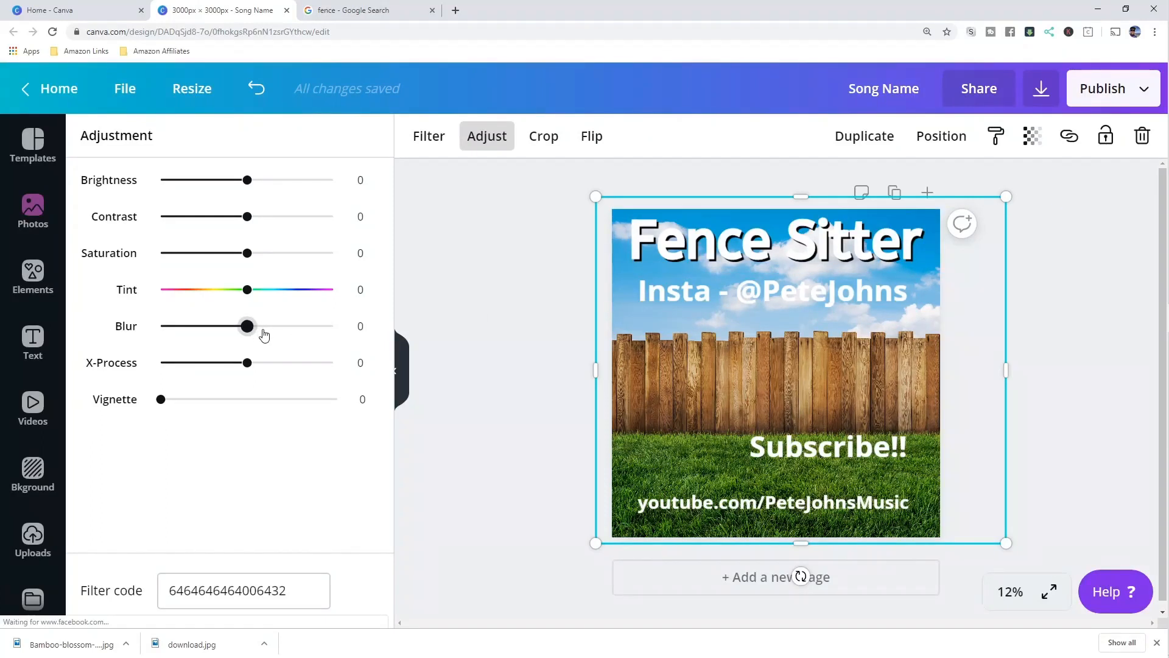
pyautogui.moveTo(277, 335); pyautogui.dragTo(283, 334)
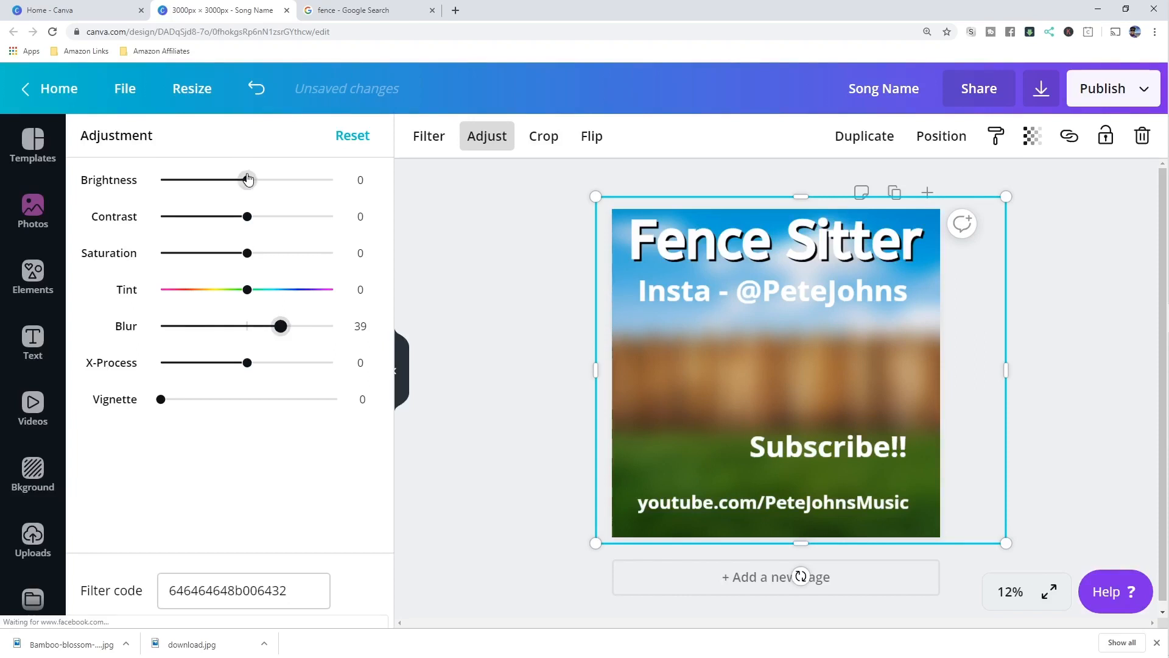
pyautogui.moveTo(247, 180); pyautogui.dragTo(221, 178)
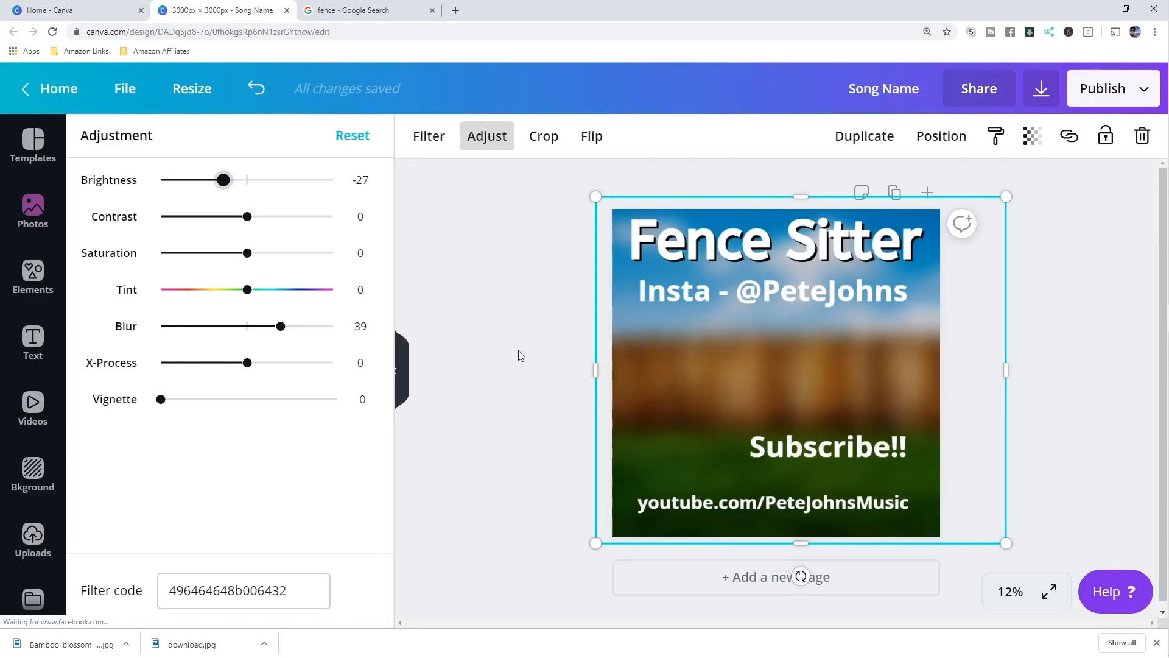
pyautogui.click(1037, 324)
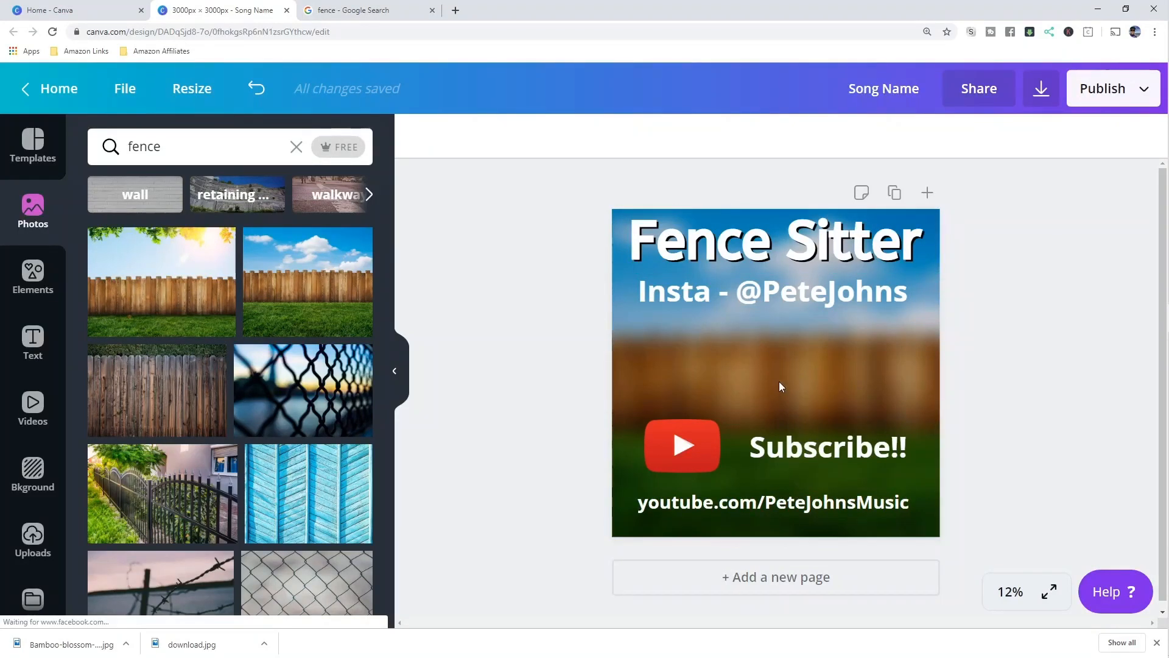
# - Select the background photo, YouTube logo and Subscribe!! text on the cover in turn
pyautogui.click(700, 385)
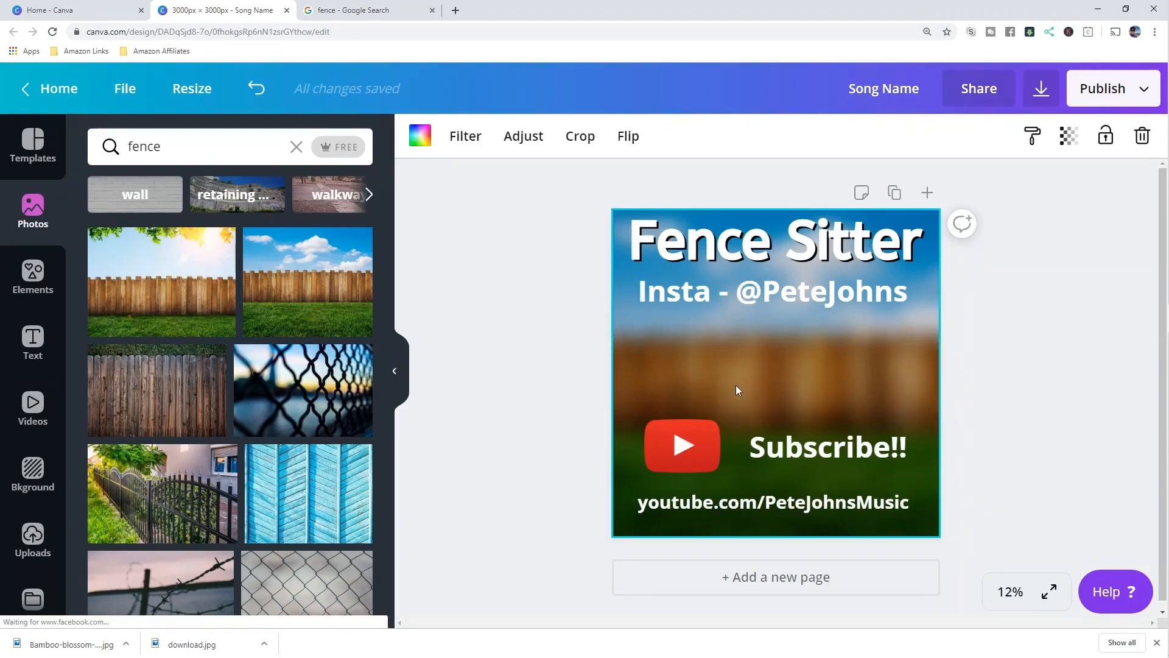
pyautogui.click(694, 426)
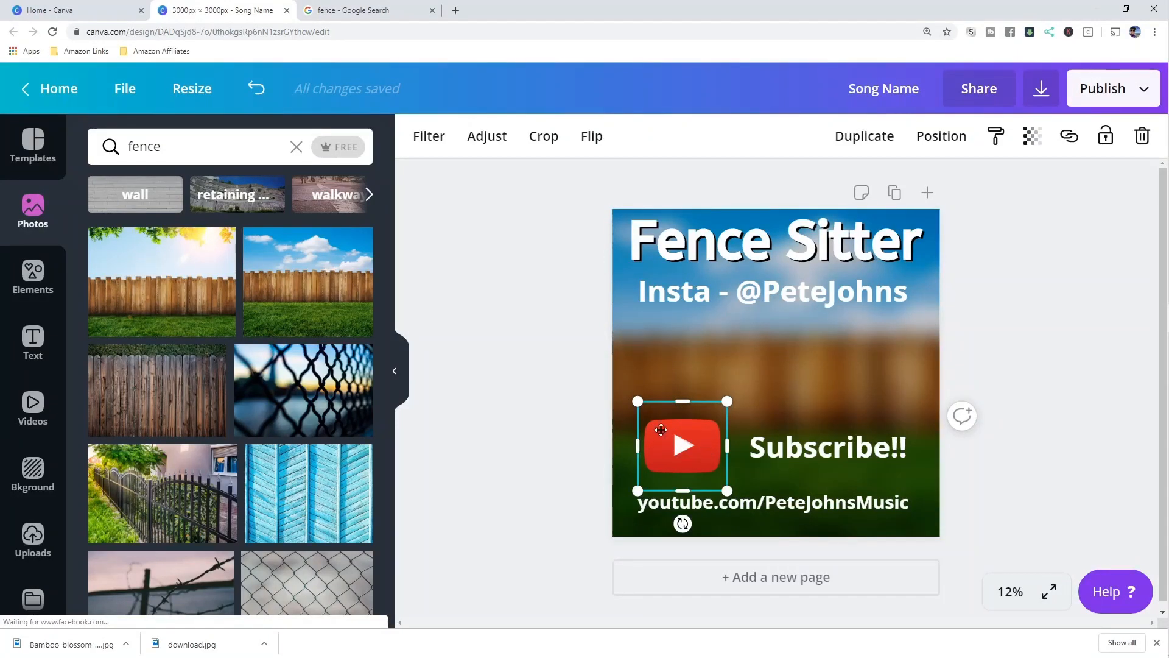
pyautogui.click(826, 346)
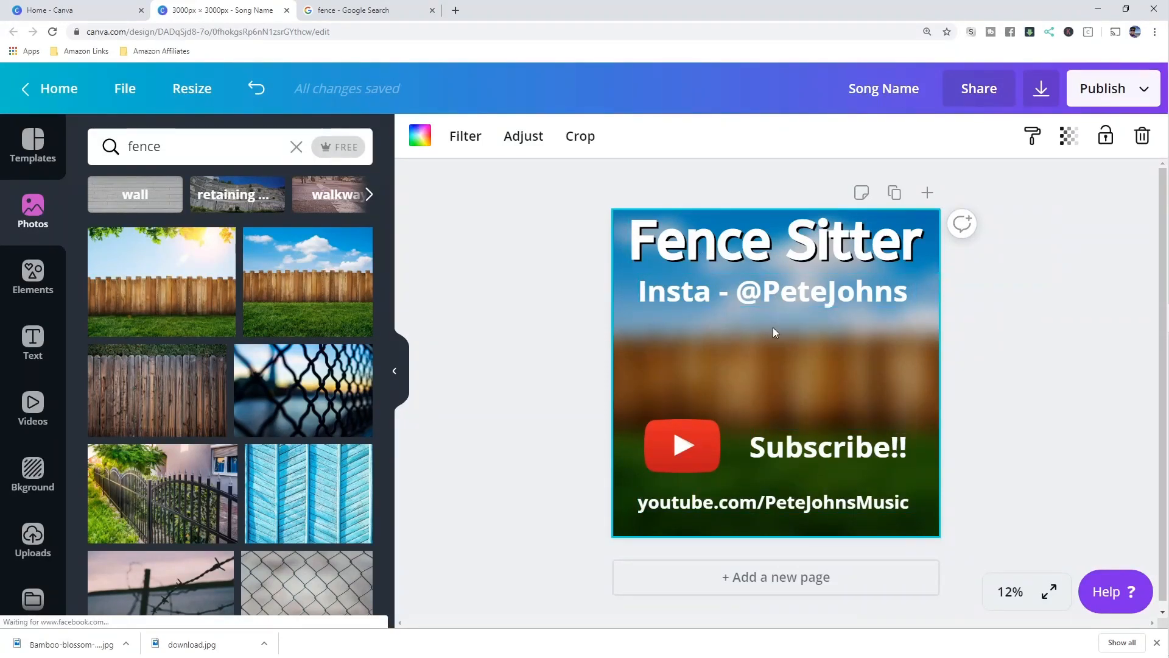
pyautogui.click(711, 425)
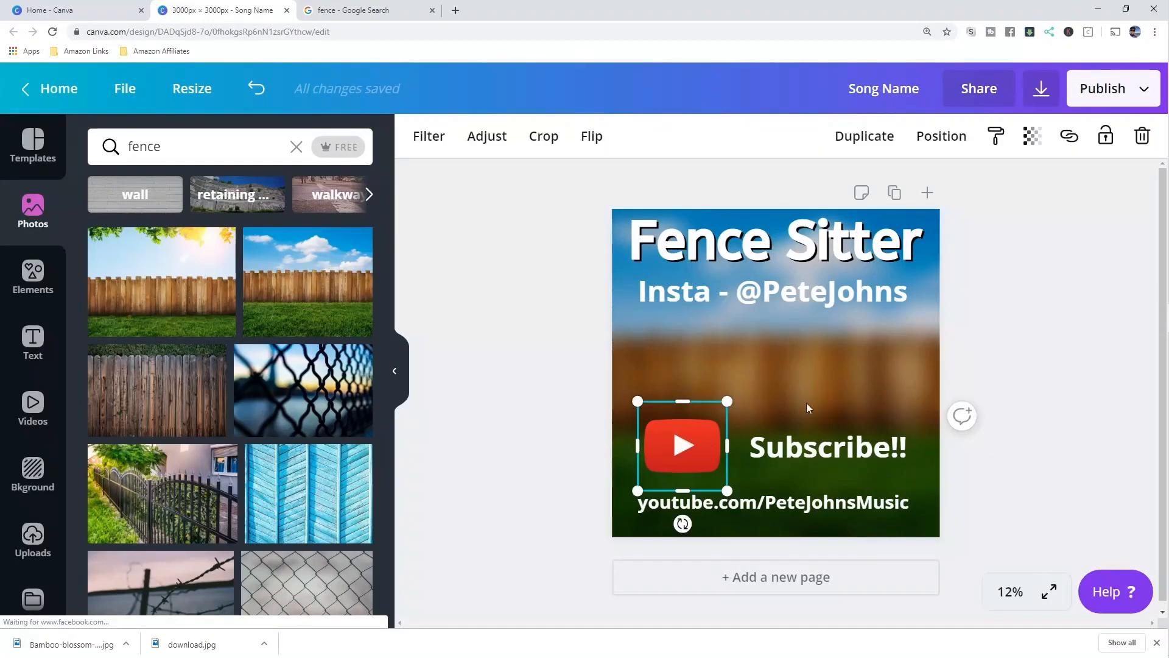
pyautogui.click(829, 445)
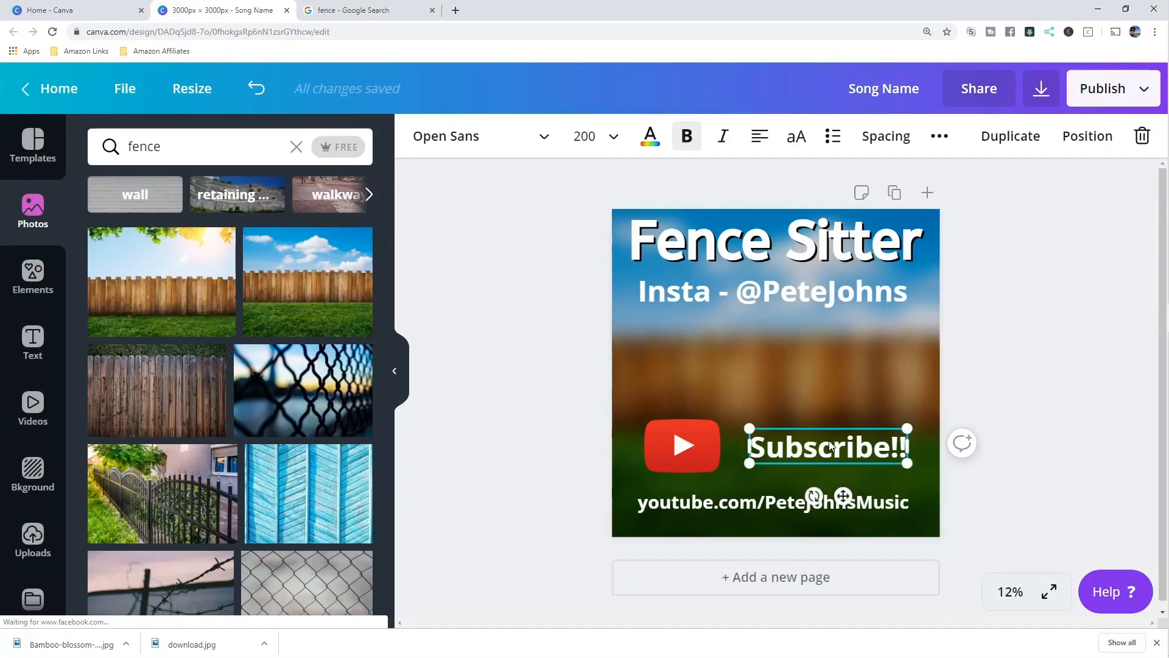
pyautogui.click(967, 302)
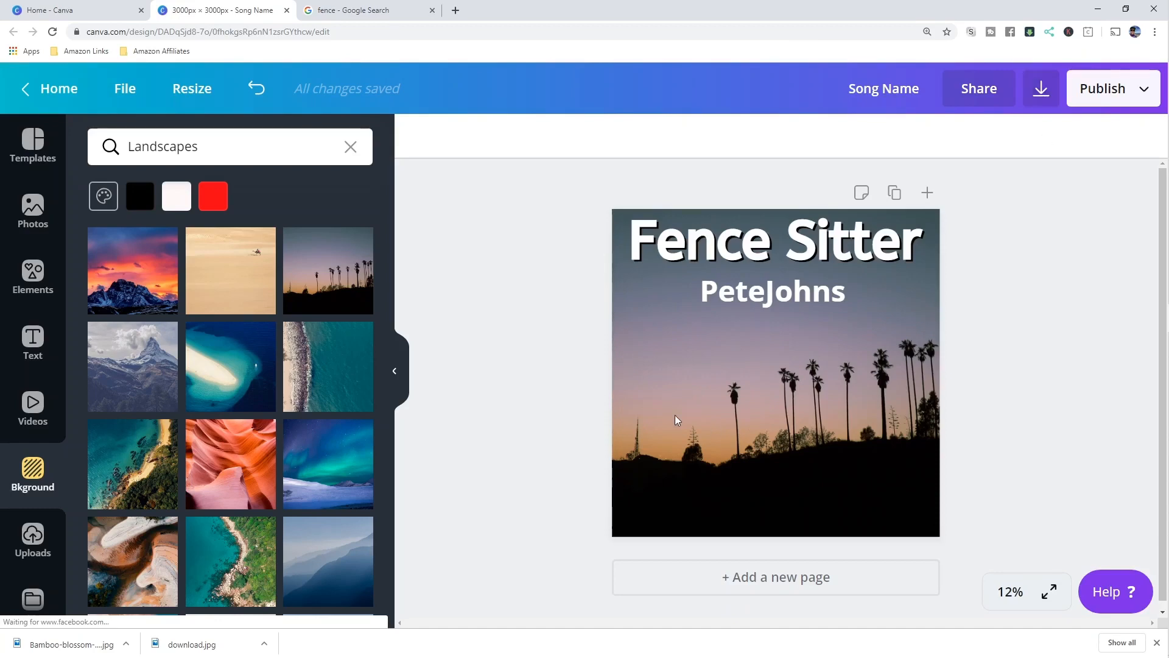
# - Download the cover as a JPG at quality 100, then continue editing
pyautogui.click(1041, 91)
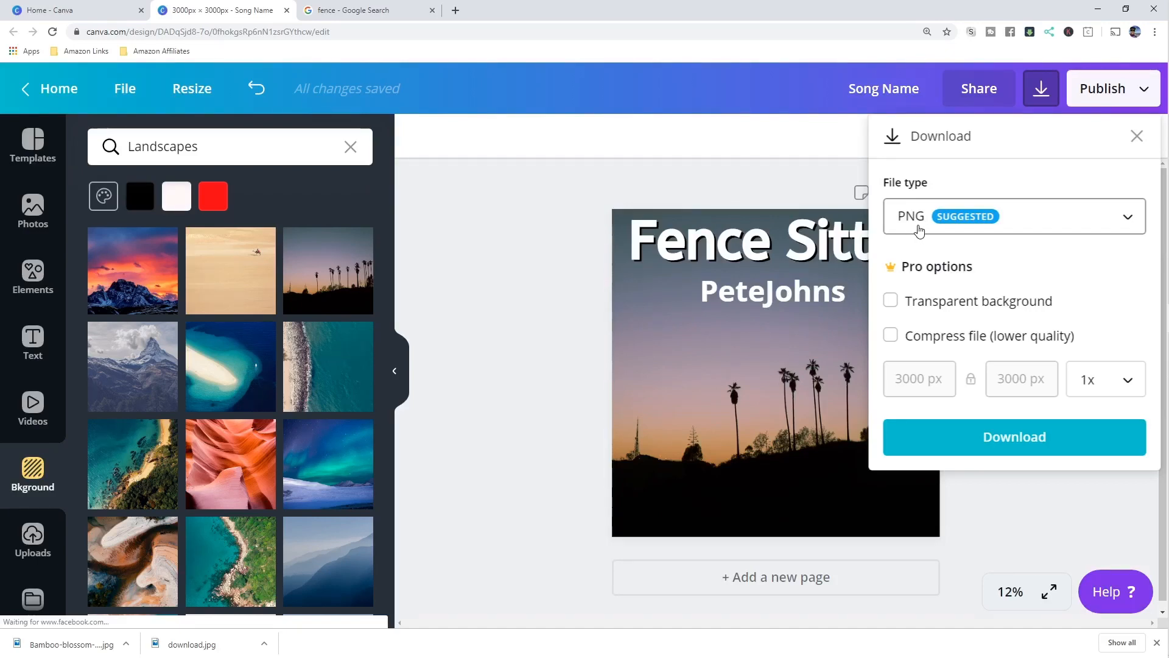
pyautogui.click(1033, 227)
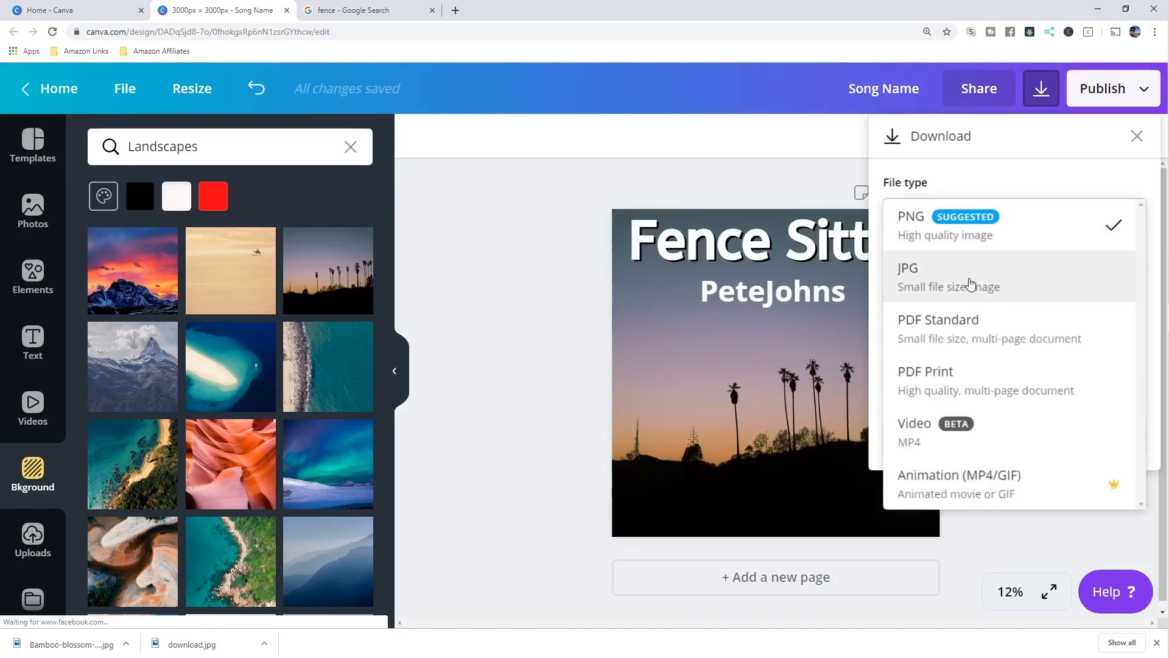
pyautogui.click(971, 283)
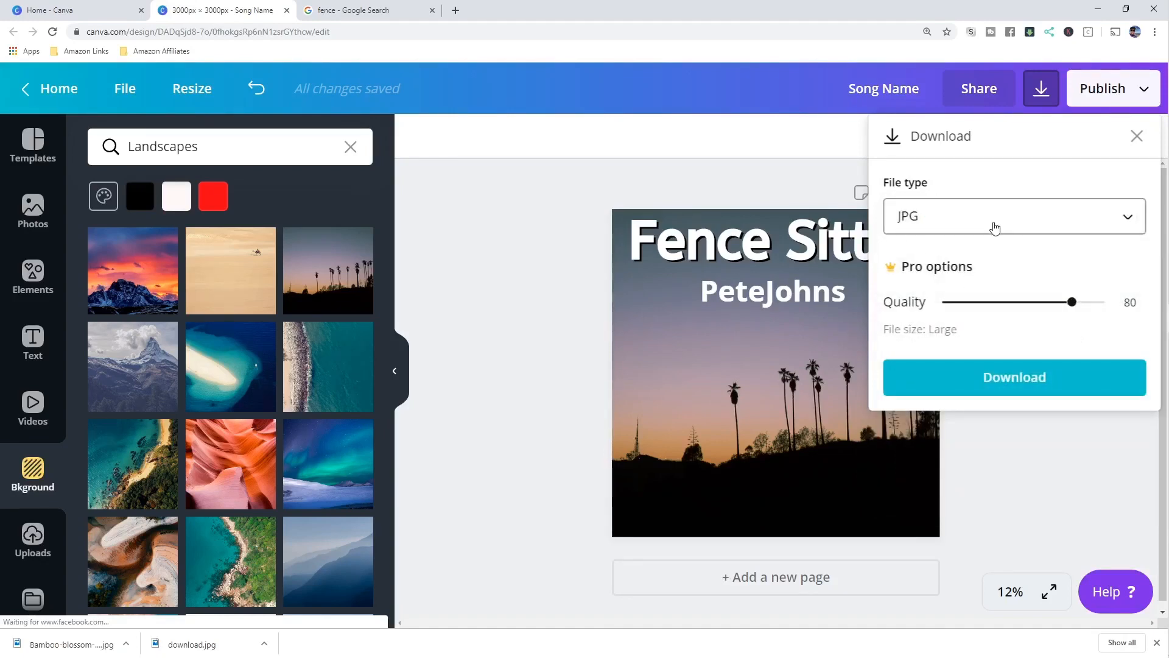
pyautogui.moveTo(1070, 303); pyautogui.dragTo(1134, 314)
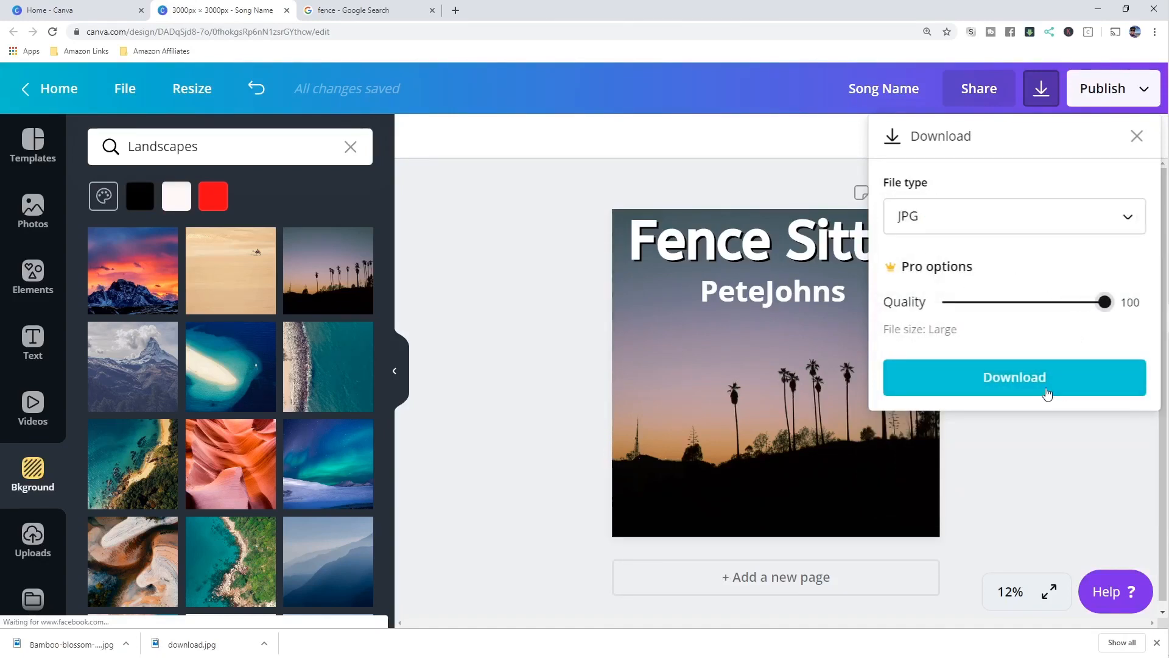
pyautogui.click(1038, 383)
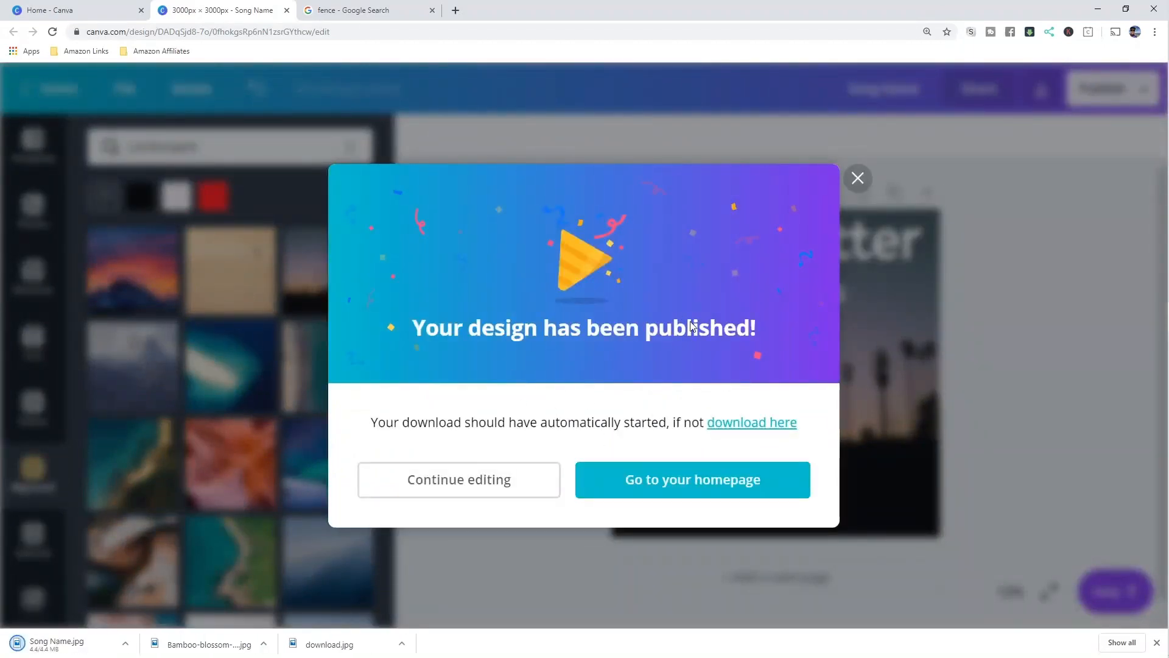
pyautogui.click(501, 488)
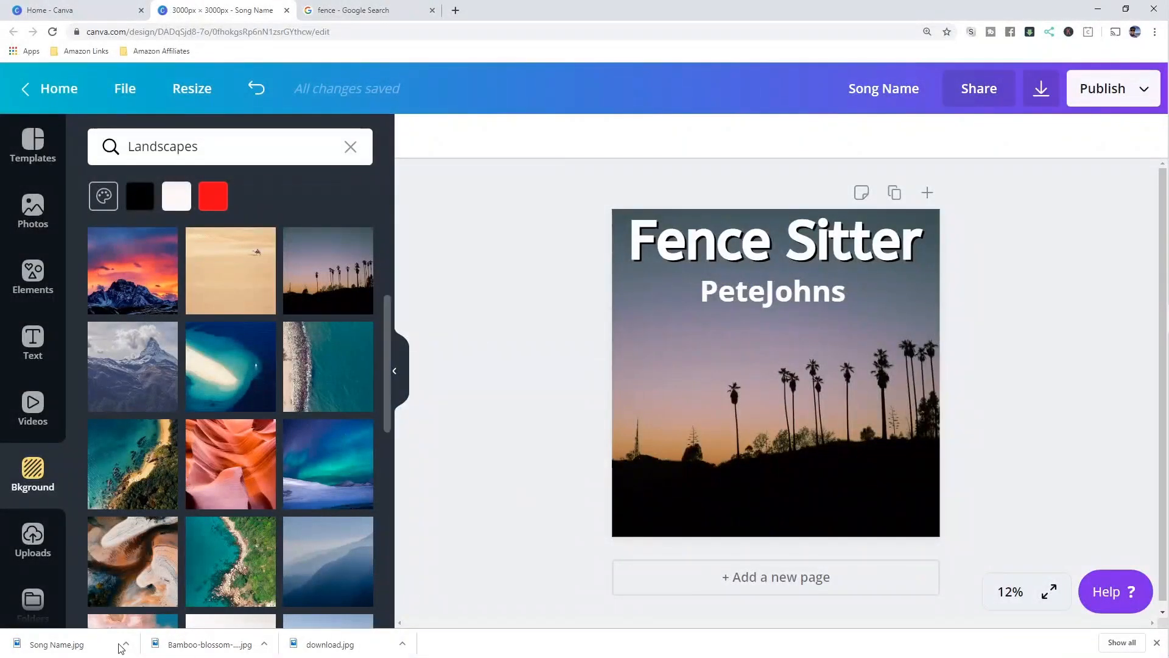